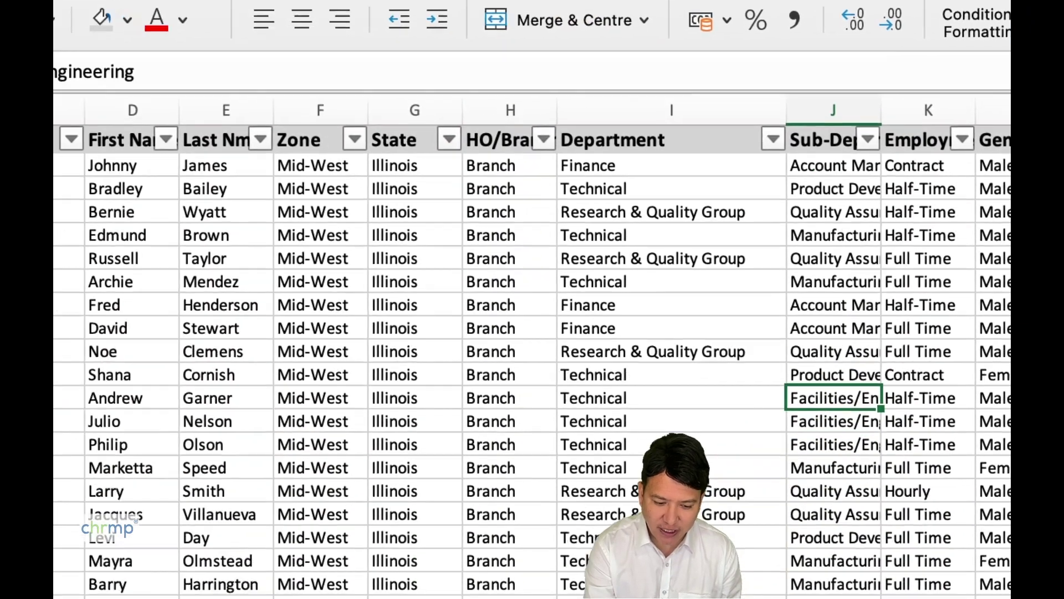
# Step: Review the Employee data columns, checking the Department and Yearly Salary fields
pyautogui.click(352, 578)
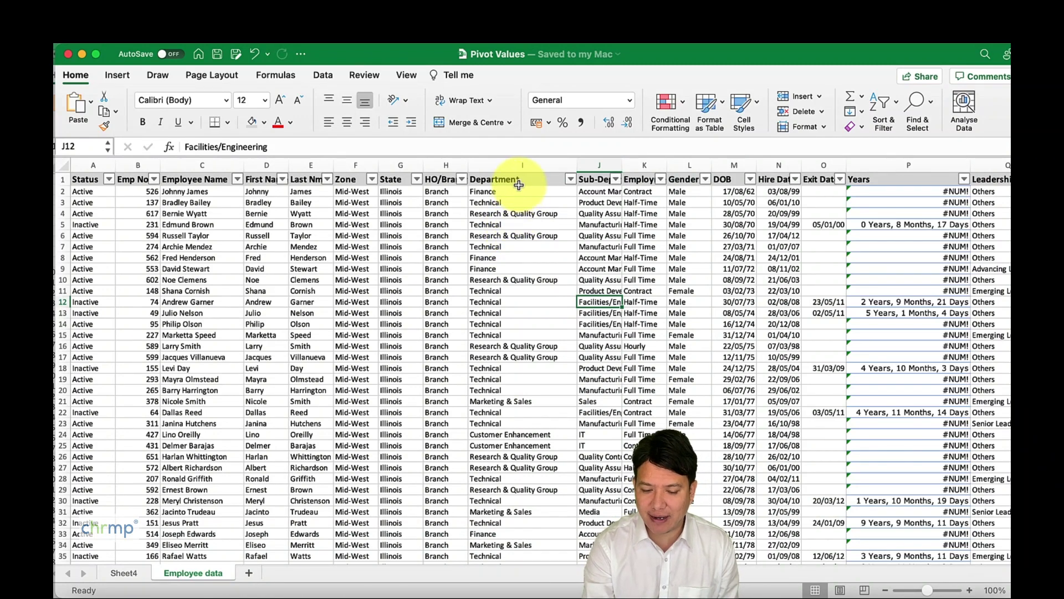
pyautogui.hscroll(5, 603, 226)
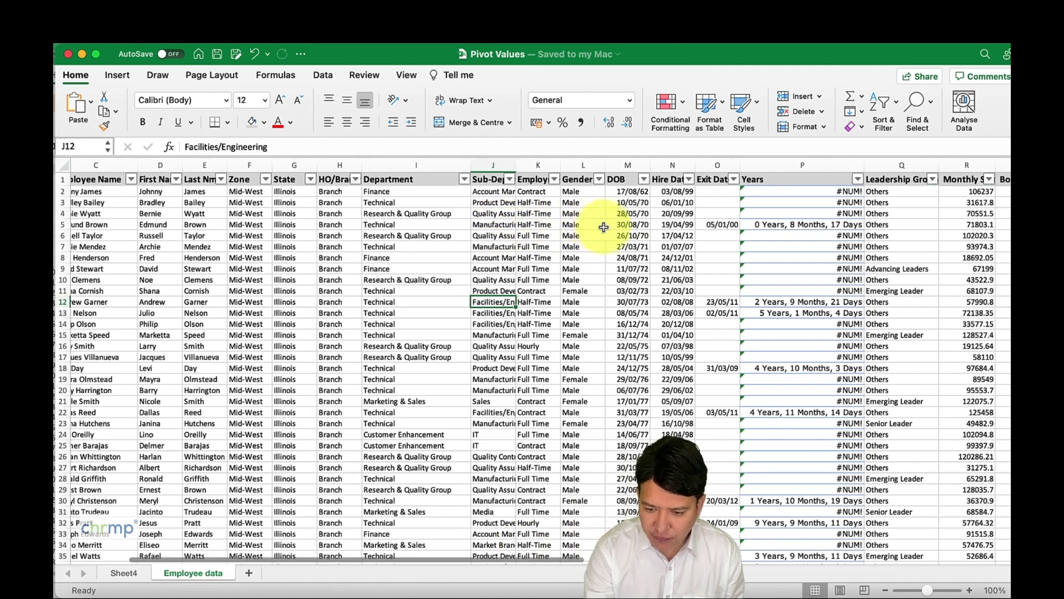
pyautogui.hscroll(1, 603, 227)
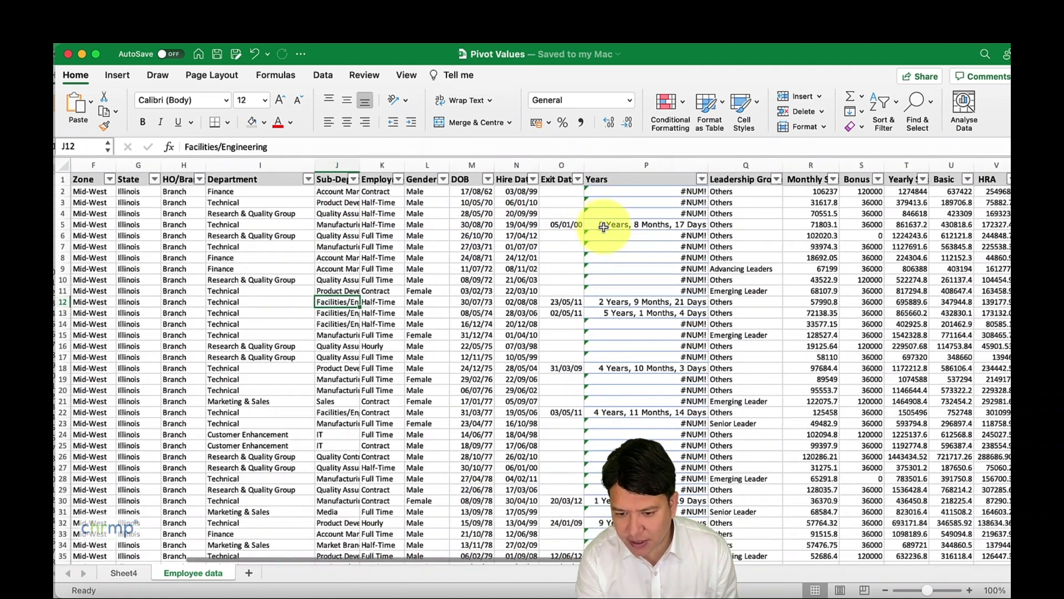
pyautogui.hscroll(1, 603, 226)
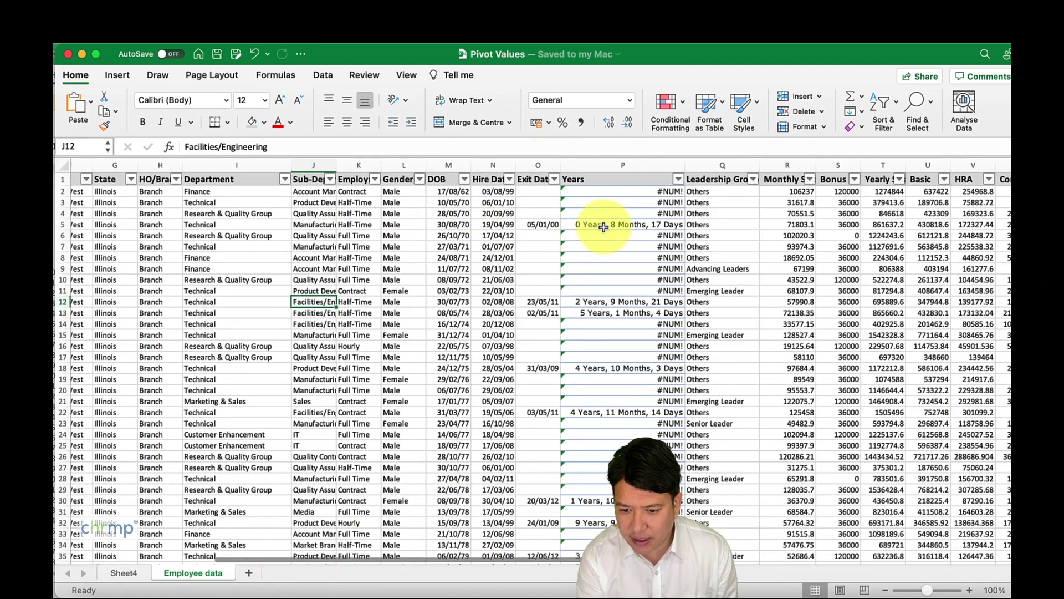
pyautogui.click(883, 179)
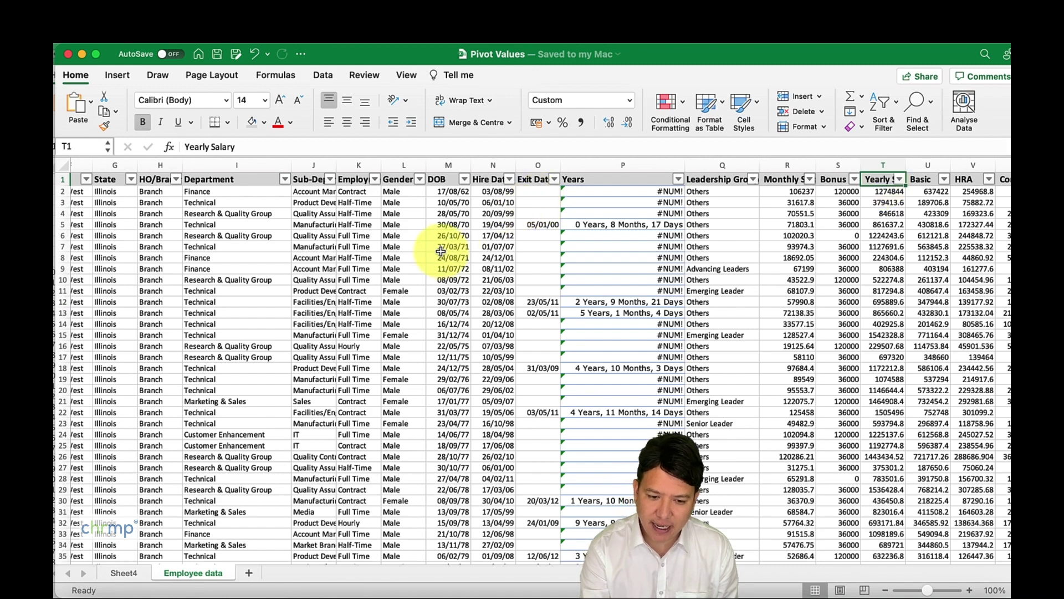
pyautogui.hscroll(-6, 440, 249)
pyautogui.scroll(1, 440, 251)
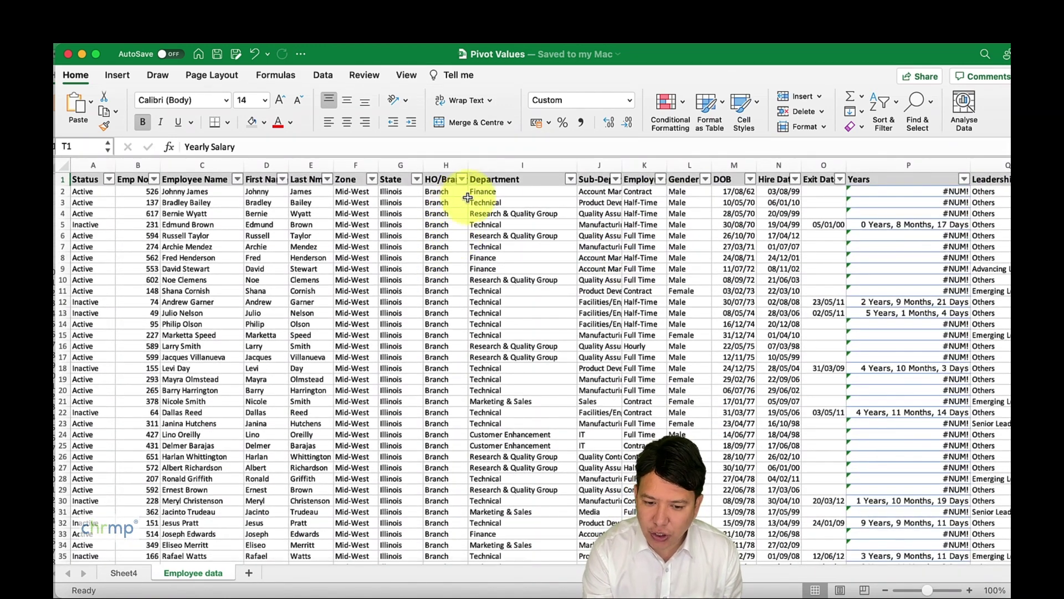
pyautogui.click(498, 166)
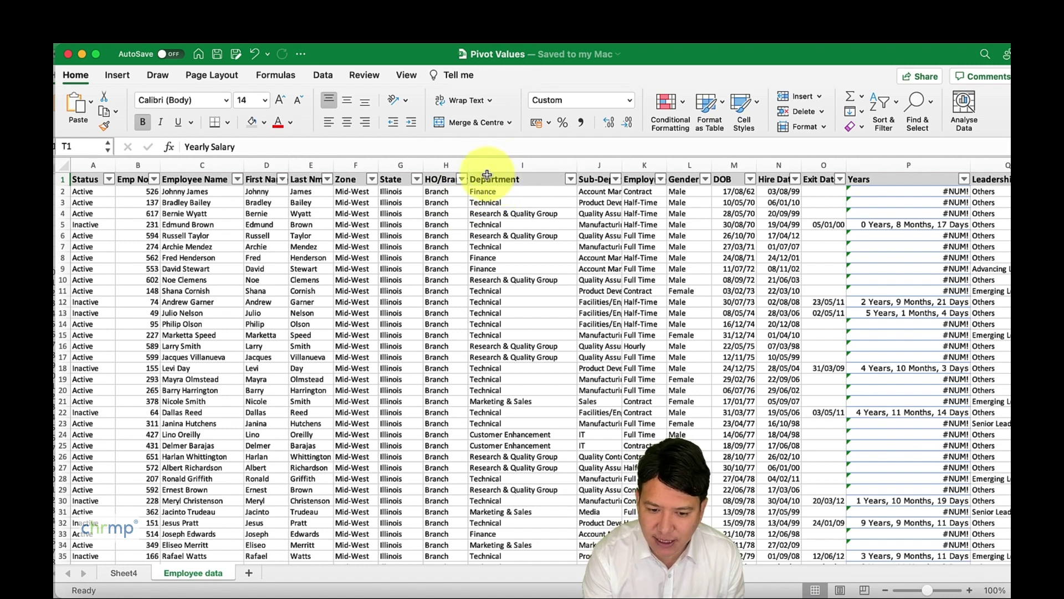
pyautogui.click(499, 169)
# Step: Create a pivot table from the Employee data range A1:Y616, placed on the existing worksheet at Sheet4!A81
pyautogui.click(403, 240)
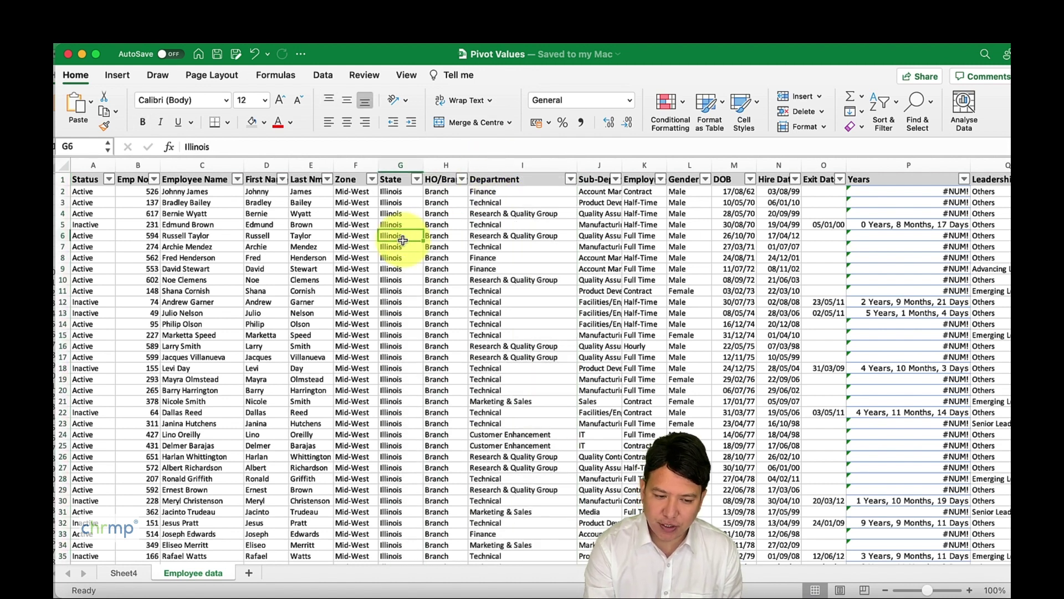
pyautogui.click(117, 76)
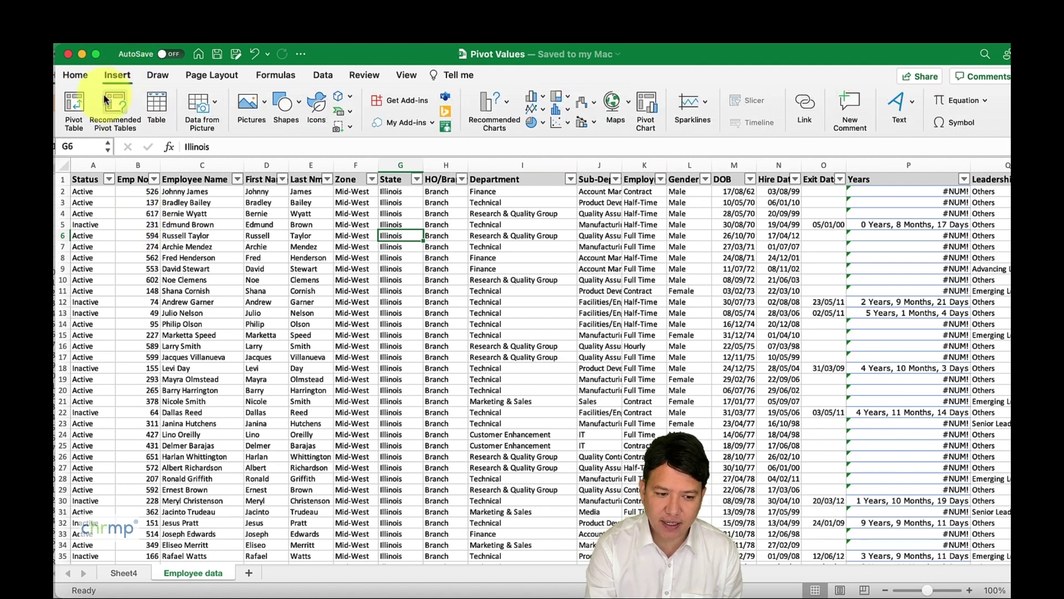
pyautogui.click(73, 110)
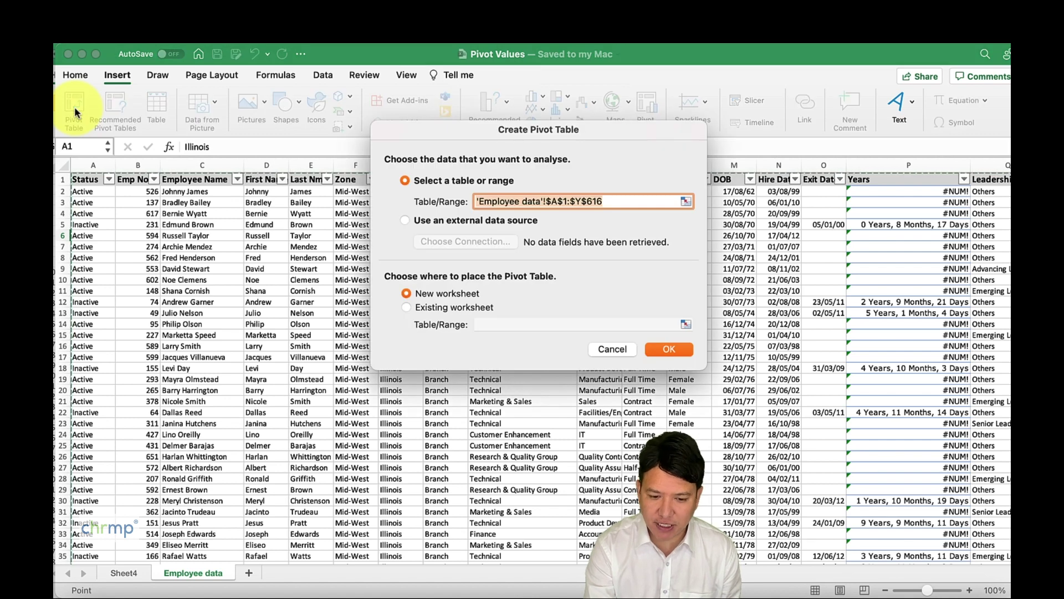
pyautogui.click(409, 309)
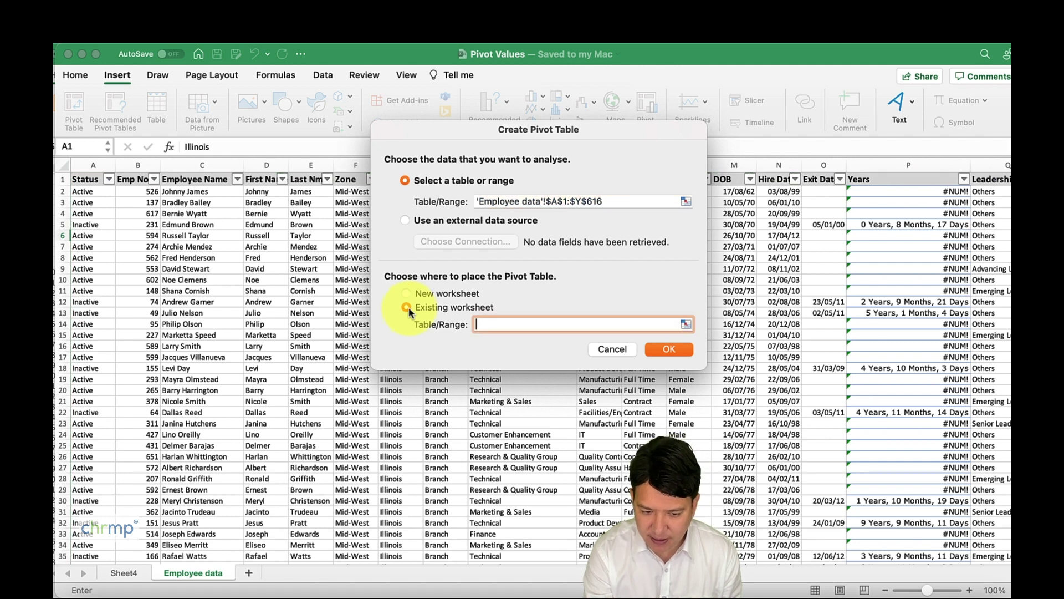
pyautogui.click(686, 324)
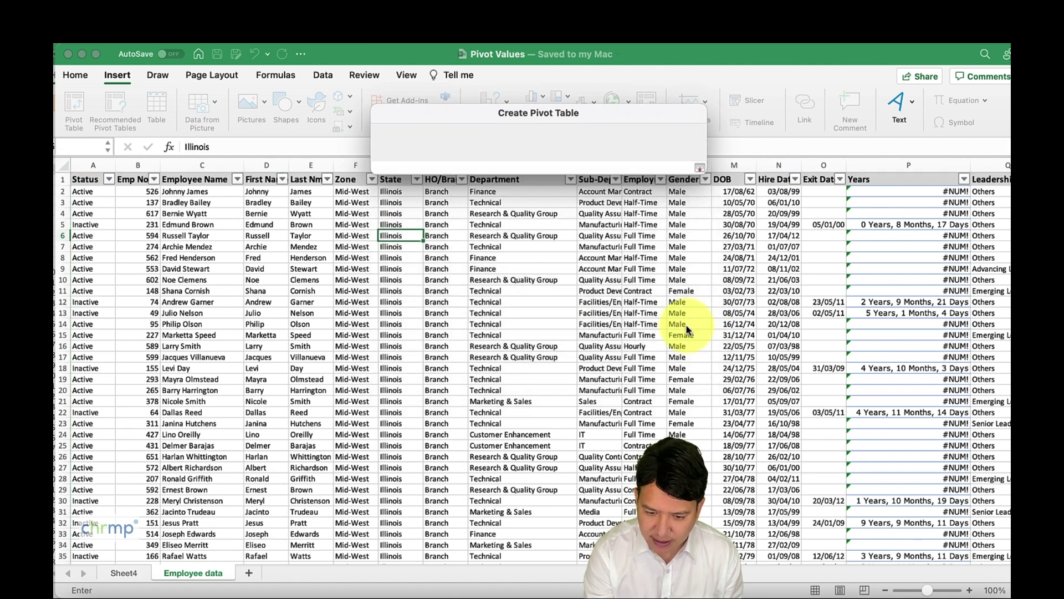
pyautogui.click(123, 573)
pyautogui.scroll(-10, 138, 515)
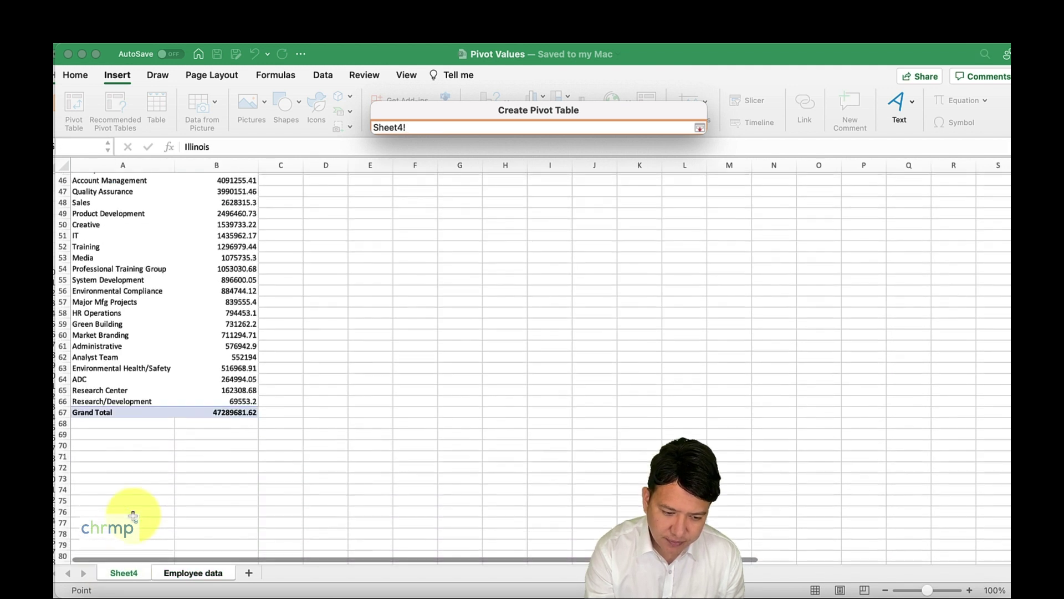
pyautogui.click(111, 401)
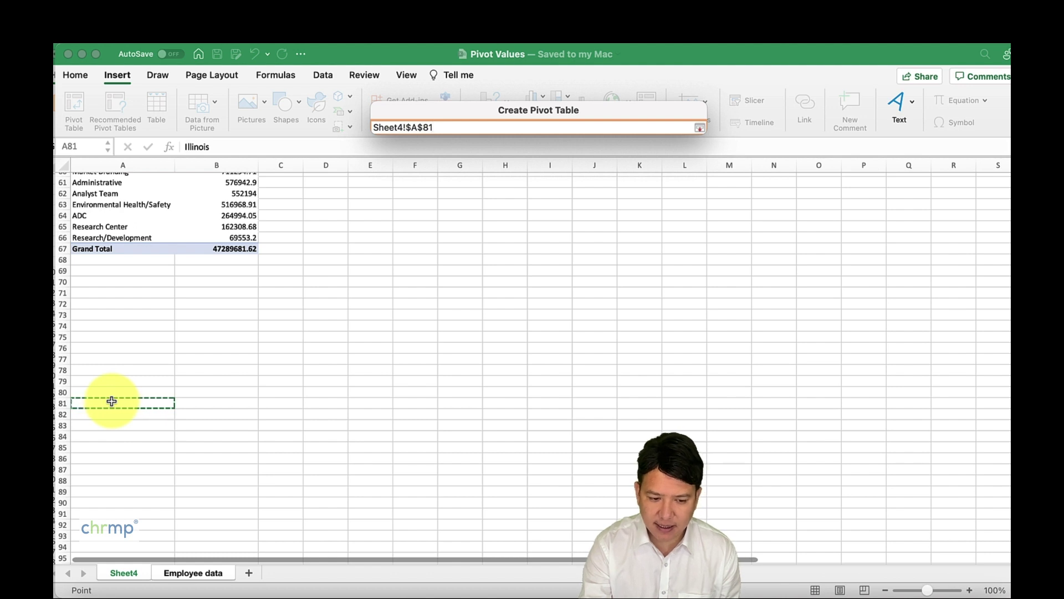
pyautogui.press('Return')
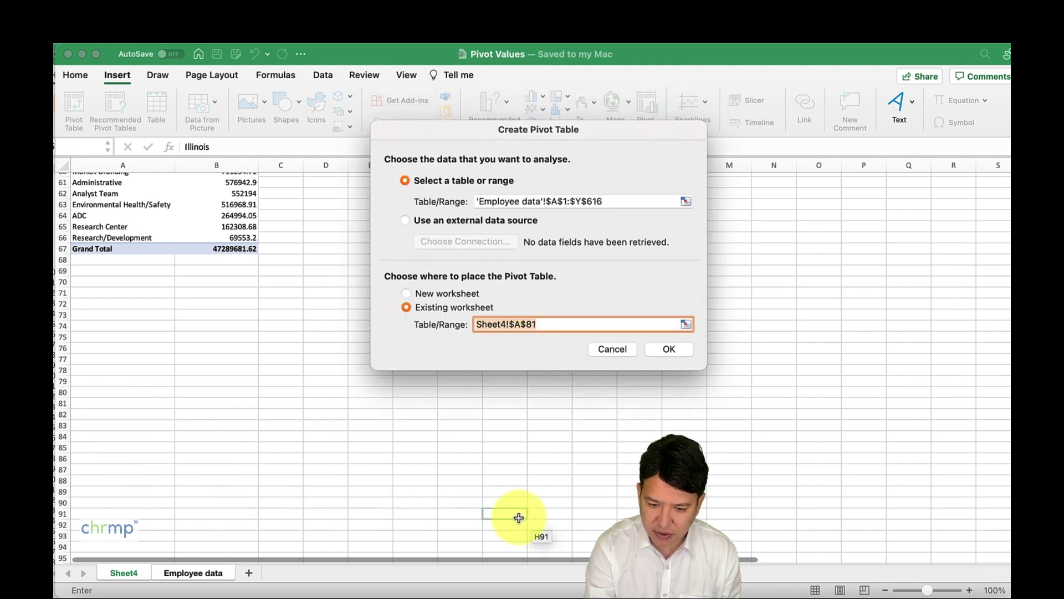
pyautogui.click(669, 349)
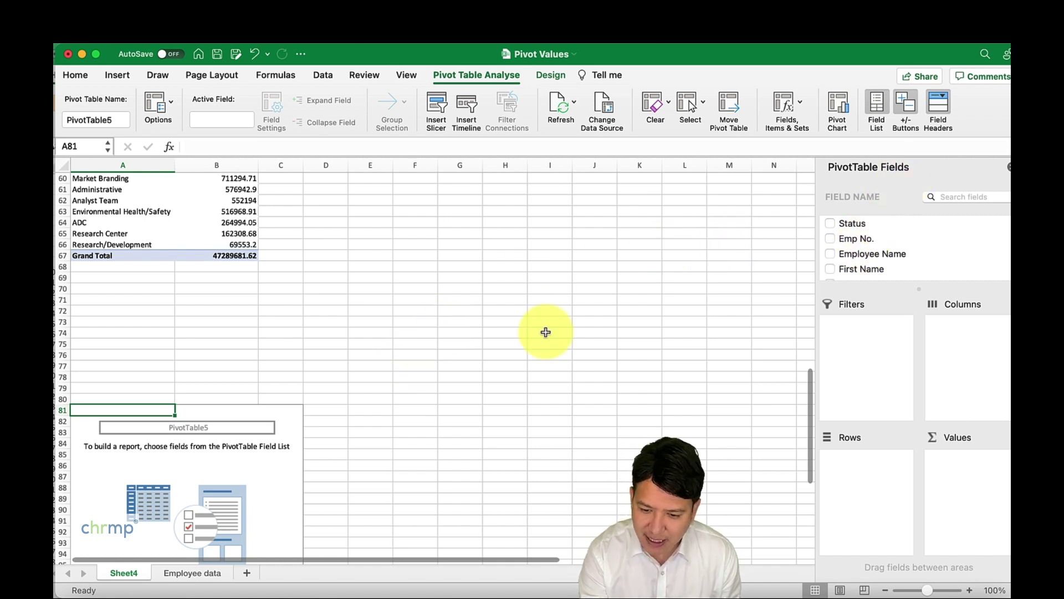
# Step: Build the pivot table with Department as rows and Yearly Salary as summed values
pyautogui.scroll(-5, 956, 224)
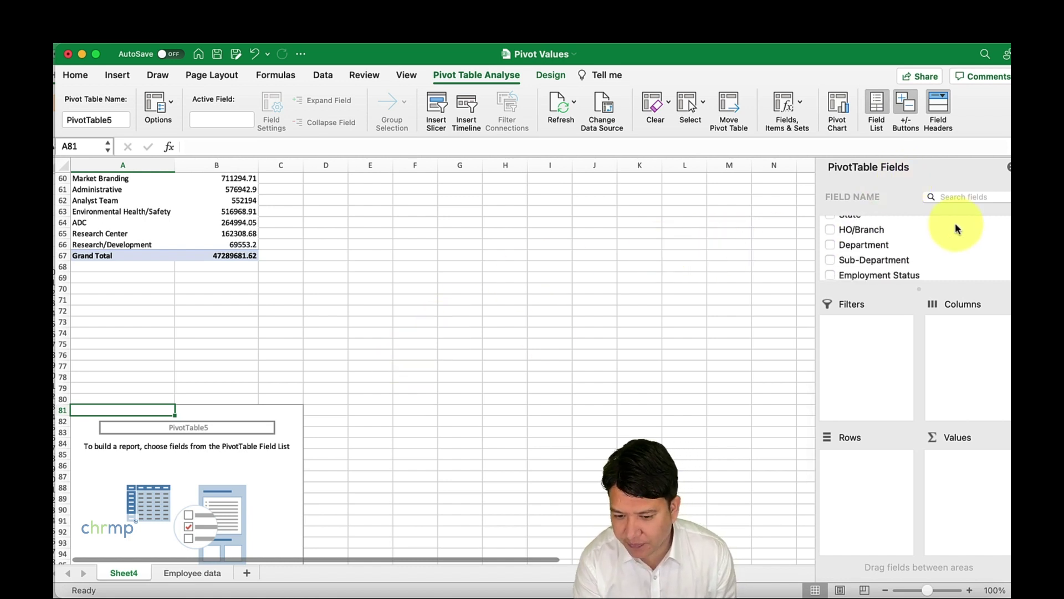
pyautogui.moveTo(867, 244); pyautogui.dragTo(877, 466)
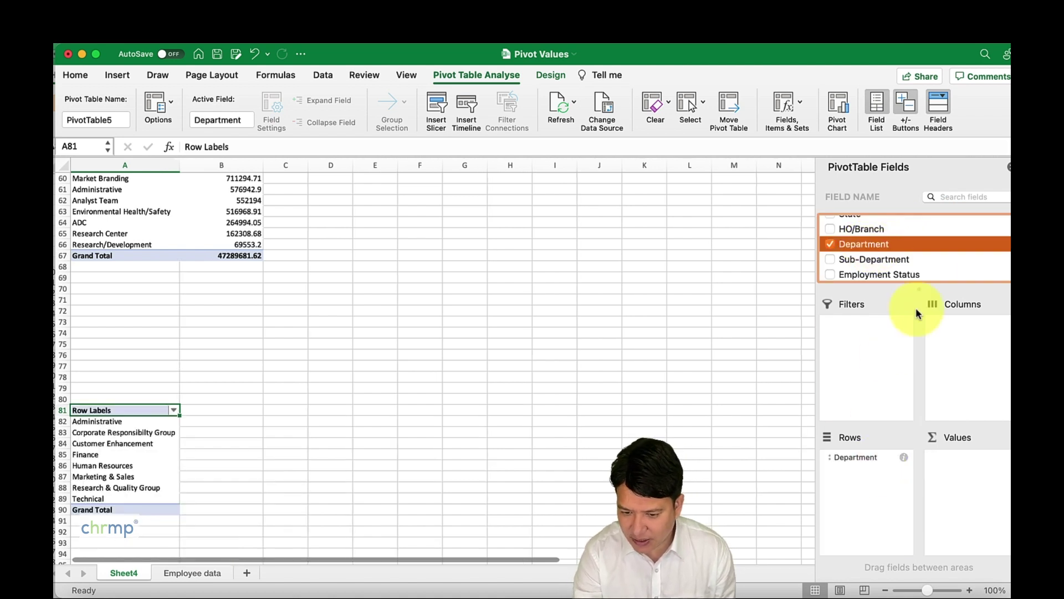
pyautogui.scroll(-3, 930, 261)
pyautogui.scroll(-6, 930, 261)
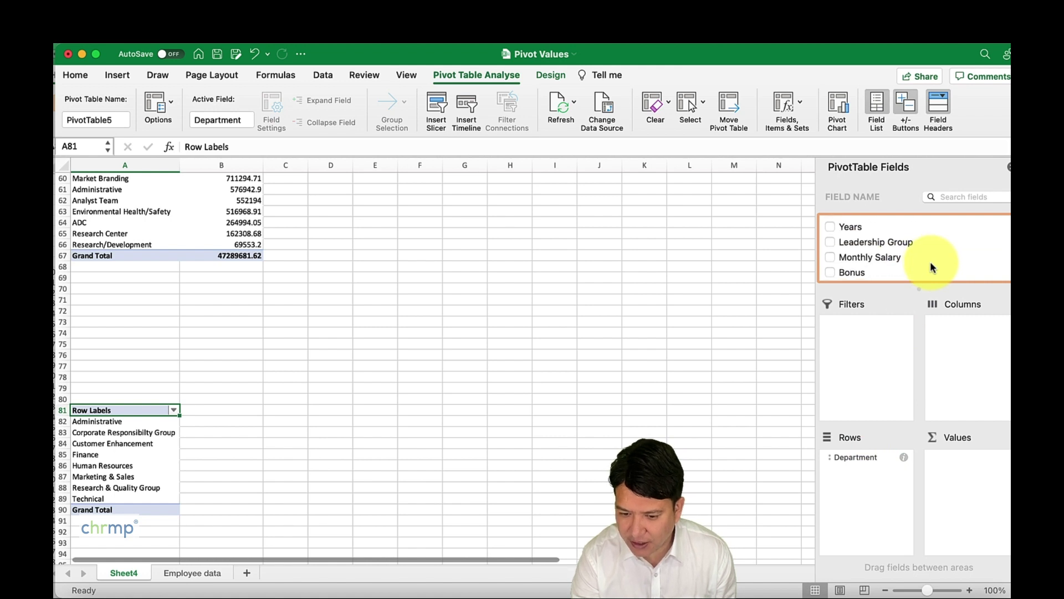
pyautogui.click(872, 252)
pyautogui.moveTo(870, 248); pyautogui.dragTo(981, 465)
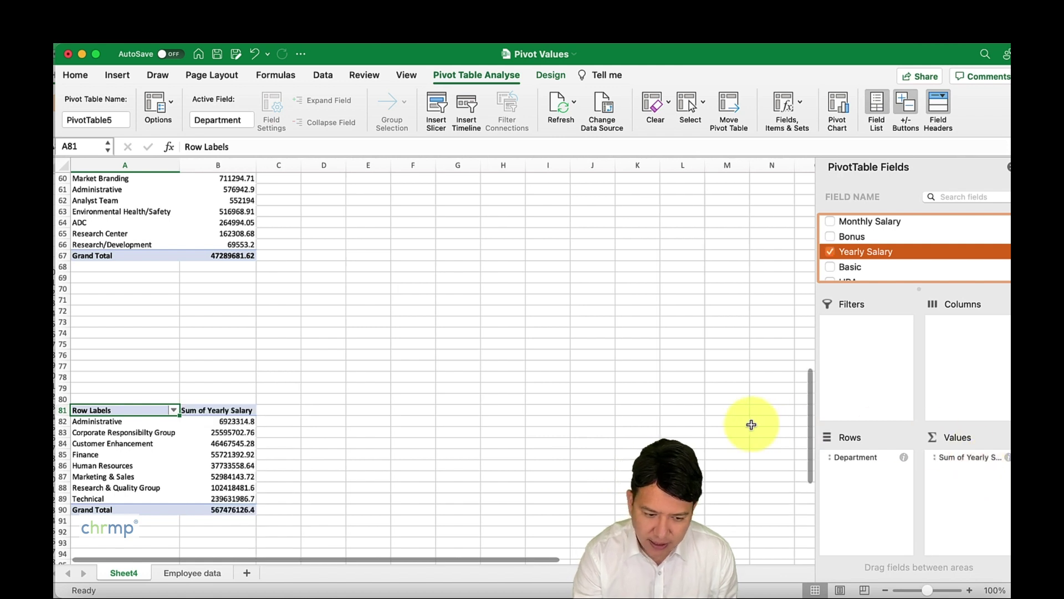
# Step: Sort the departments by Sum of Yearly Salary from largest to smallest
pyautogui.click(228, 423)
pyautogui.moveTo(227, 422); pyautogui.dragTo(226, 493)
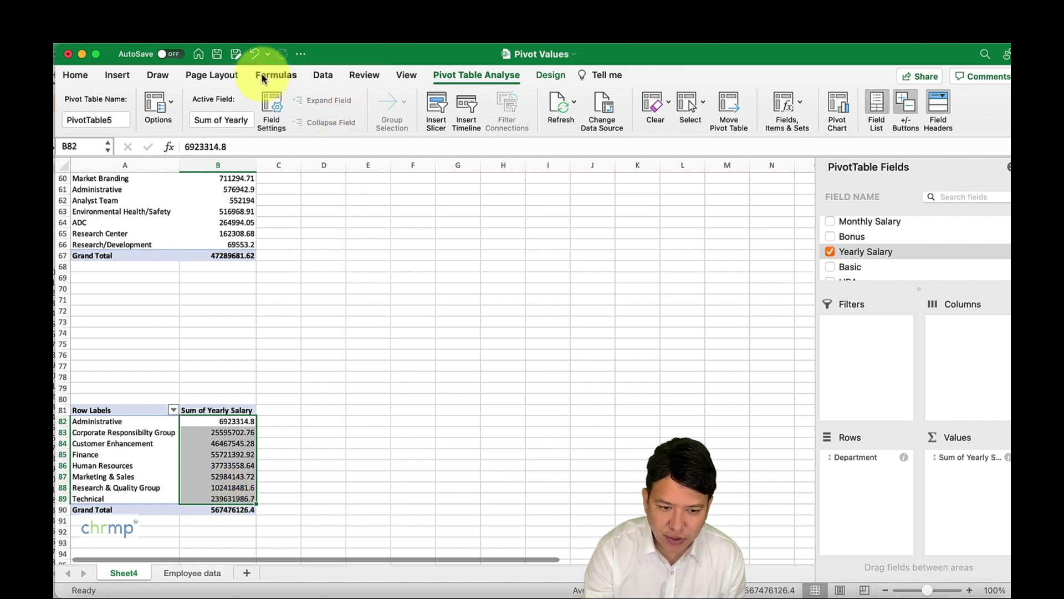
pyautogui.click(322, 74)
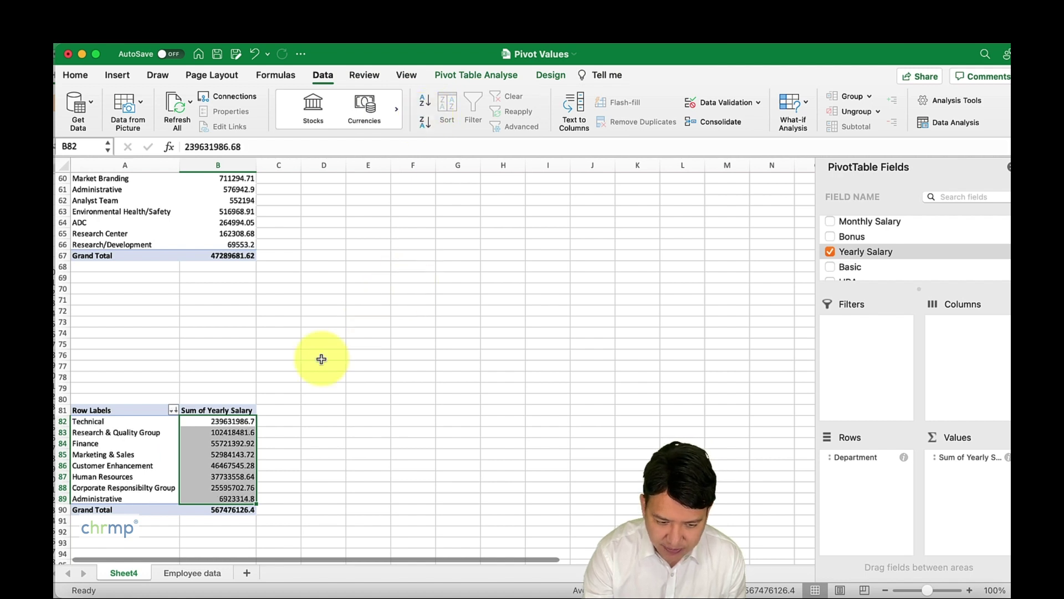
pyautogui.click(372, 445)
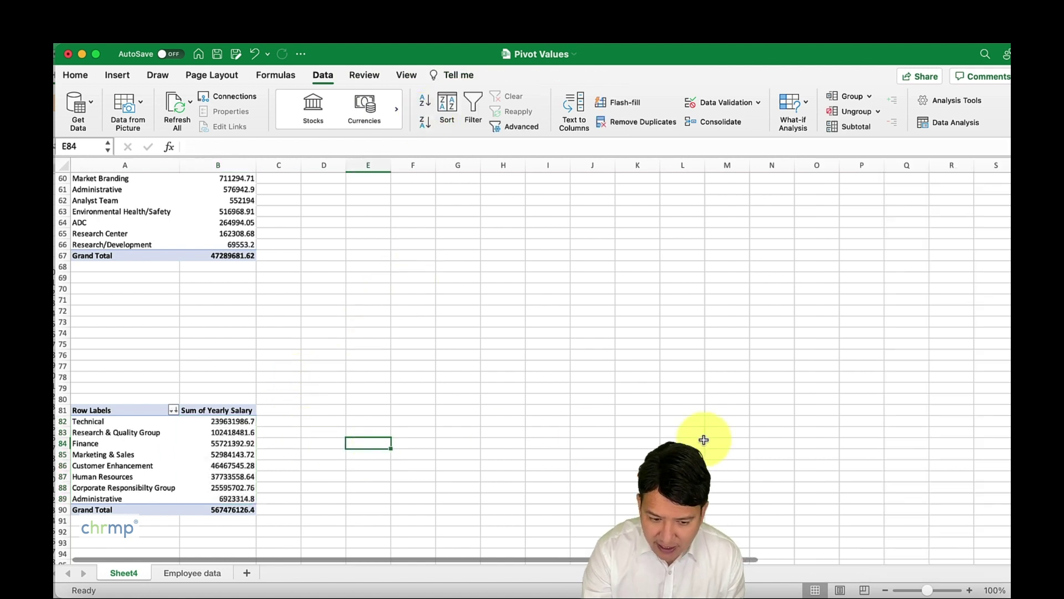
# Step: Change the Yearly Salary value field to summarise by Average instead of Sum
pyautogui.click(224, 454)
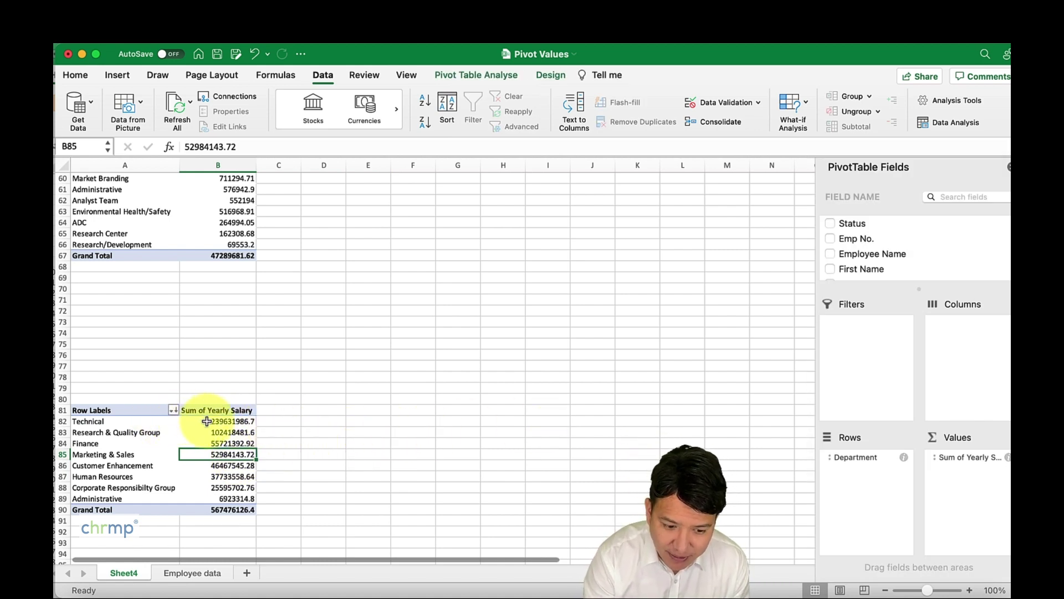
pyautogui.click(140, 443)
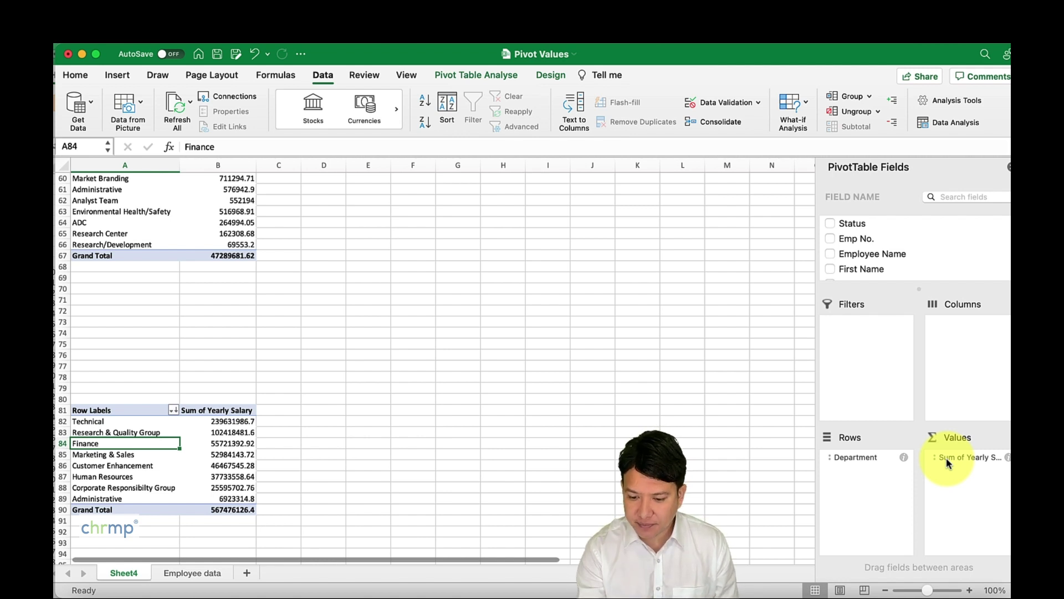
pyautogui.moveTo(979, 455); pyautogui.dragTo(963, 462)
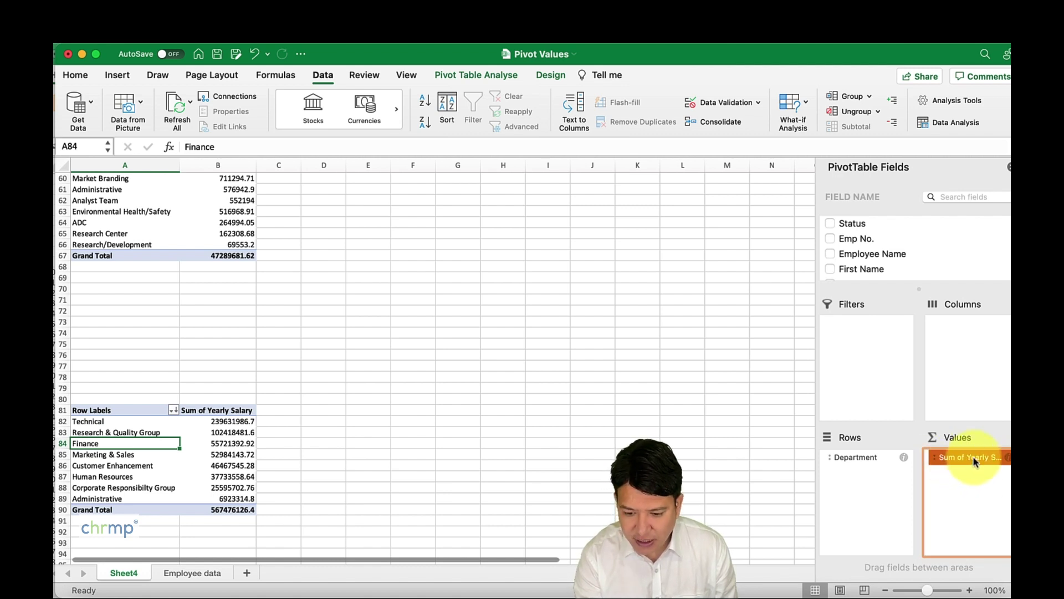
pyautogui.click(973, 456)
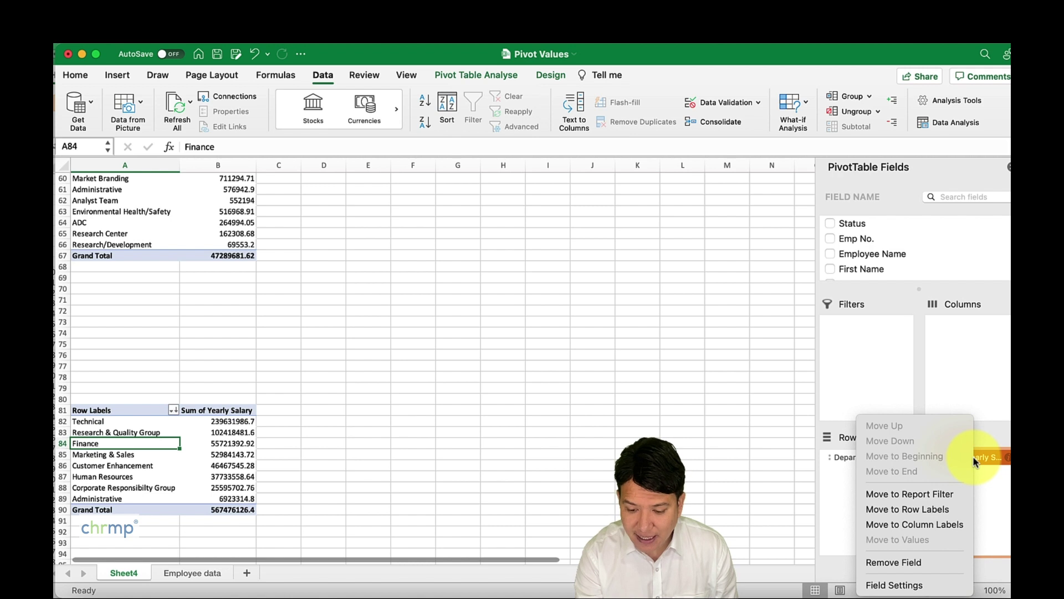
pyautogui.click(927, 585)
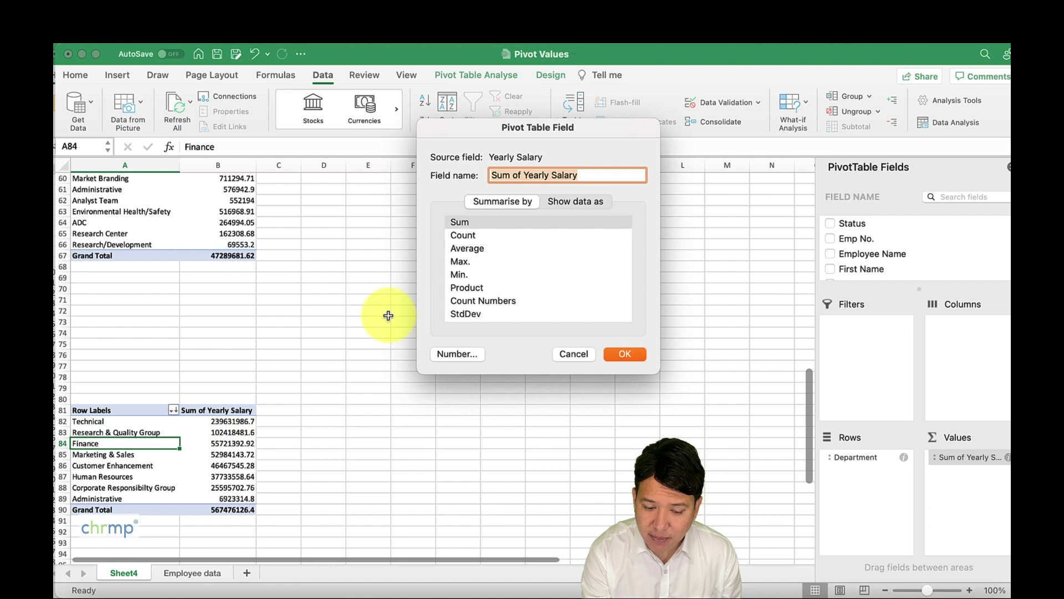
pyautogui.click(469, 249)
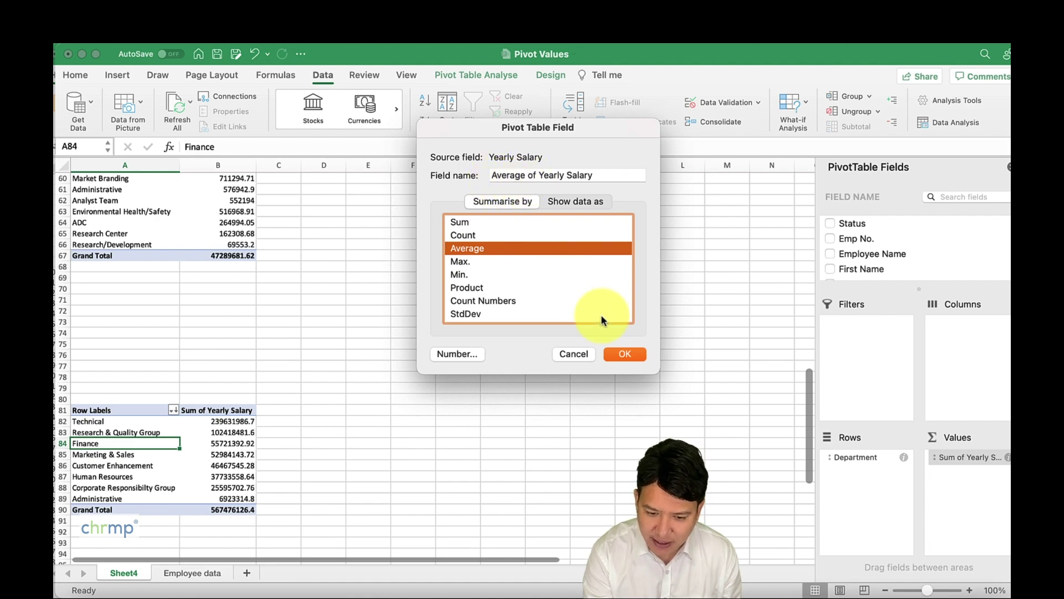
pyautogui.click(626, 353)
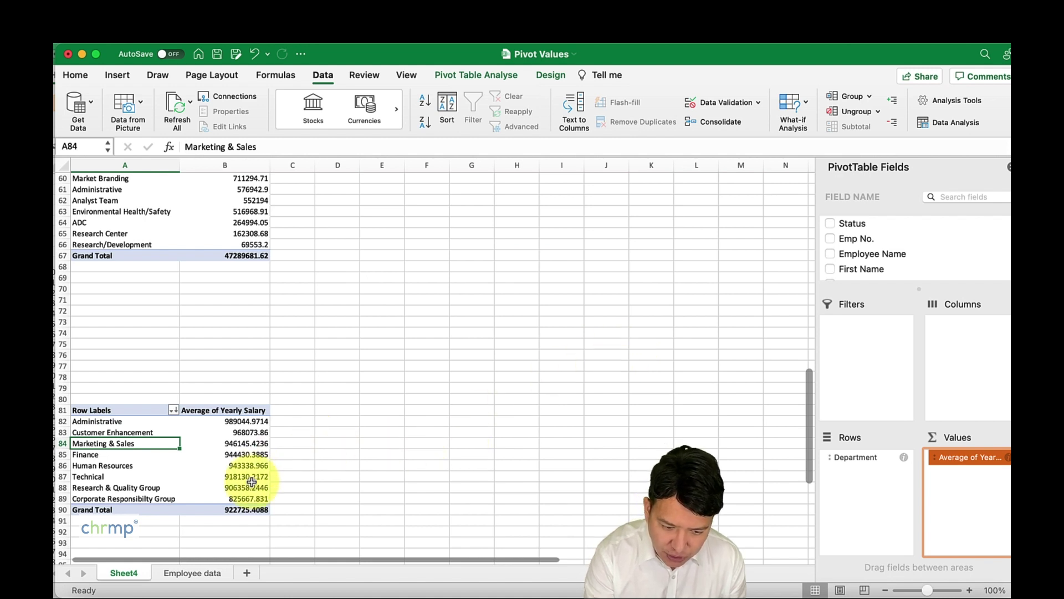
# Step: Format the departments' average yearly salary values in B82:B89 with the Number format
pyautogui.click(247, 419)
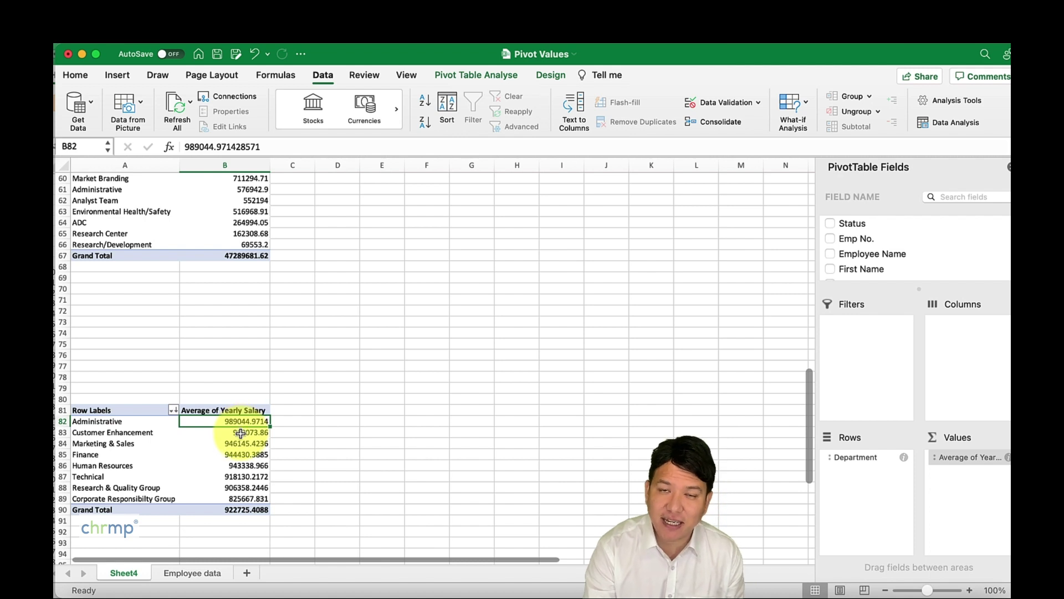
pyautogui.click(240, 433)
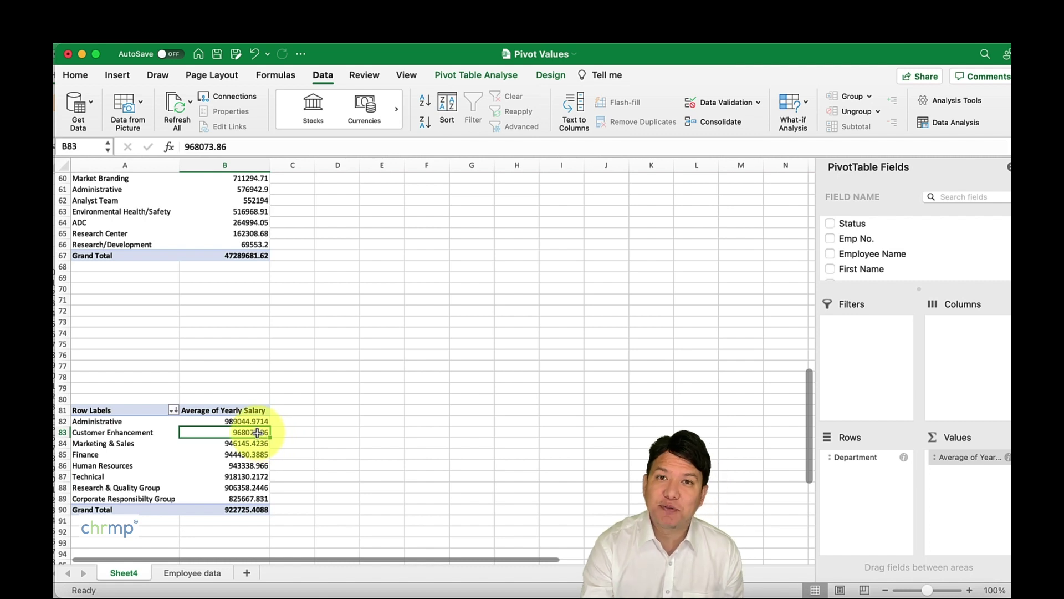
pyautogui.moveTo(252, 422); pyautogui.dragTo(249, 498)
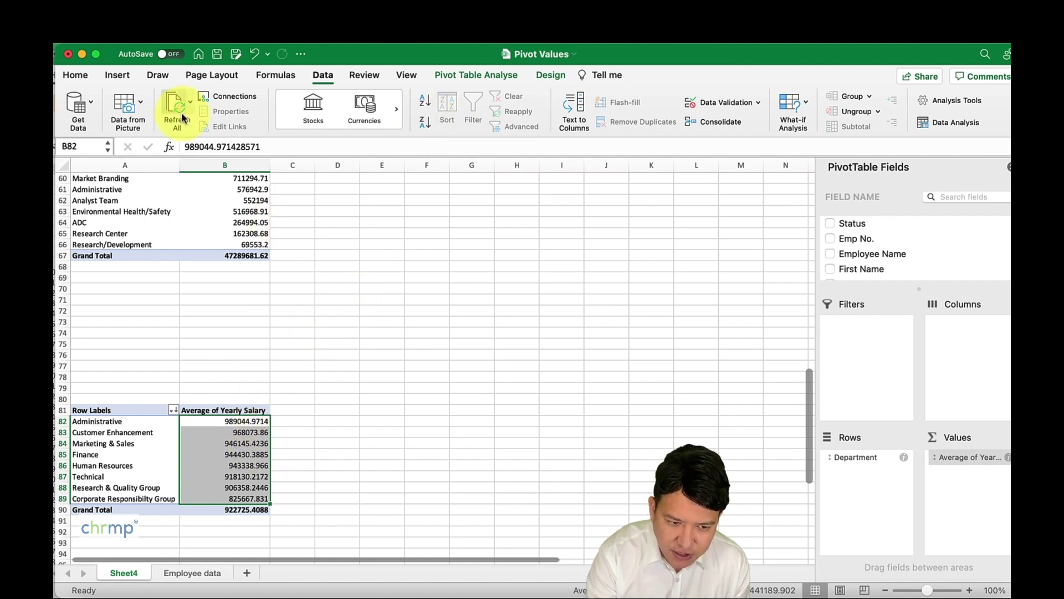
pyautogui.click(78, 76)
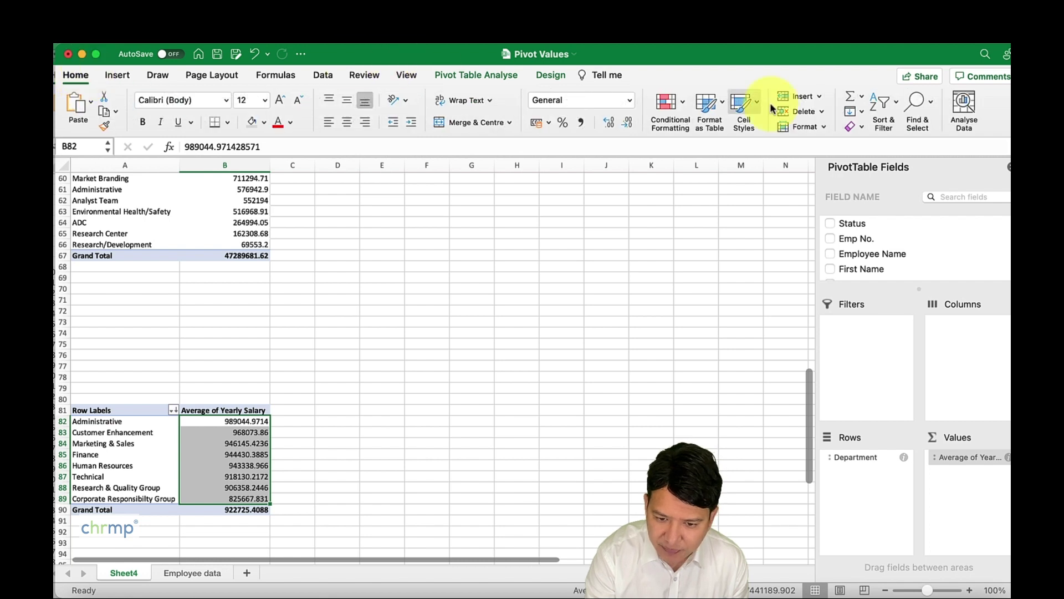
pyautogui.click(630, 102)
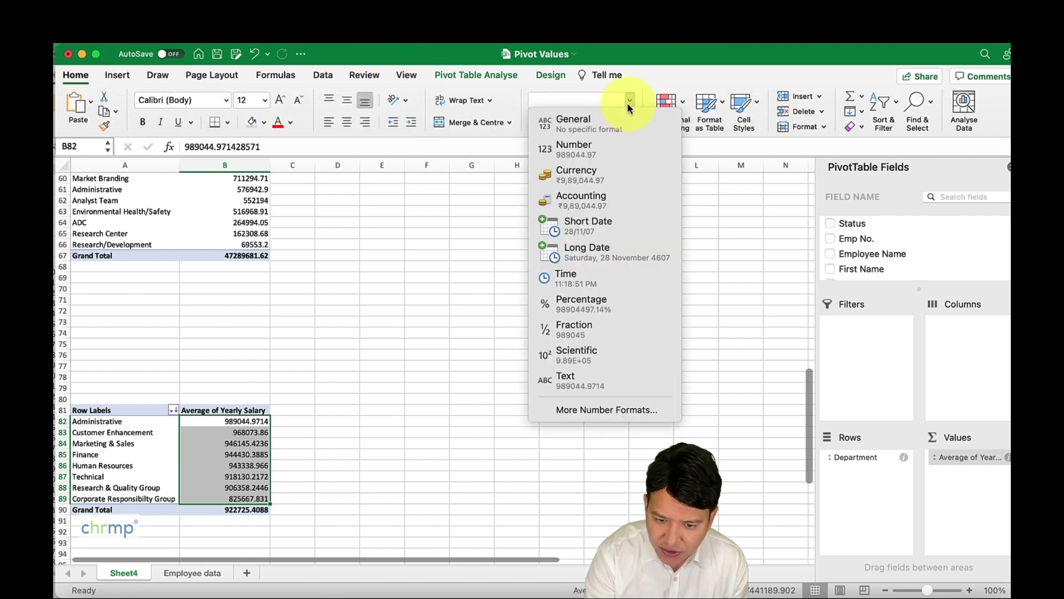
pyautogui.click(597, 145)
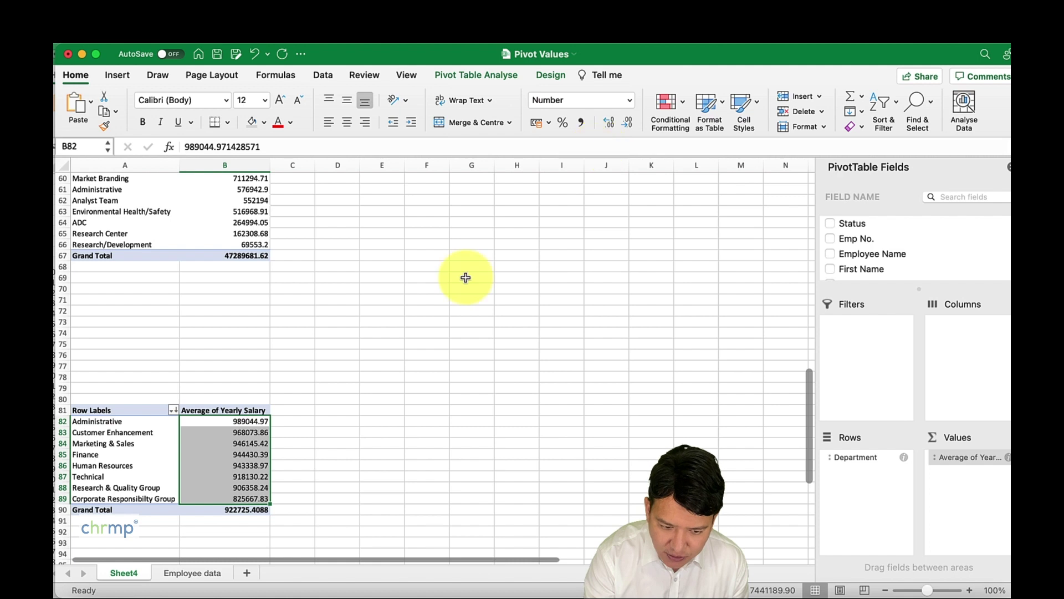
pyautogui.click(365, 413)
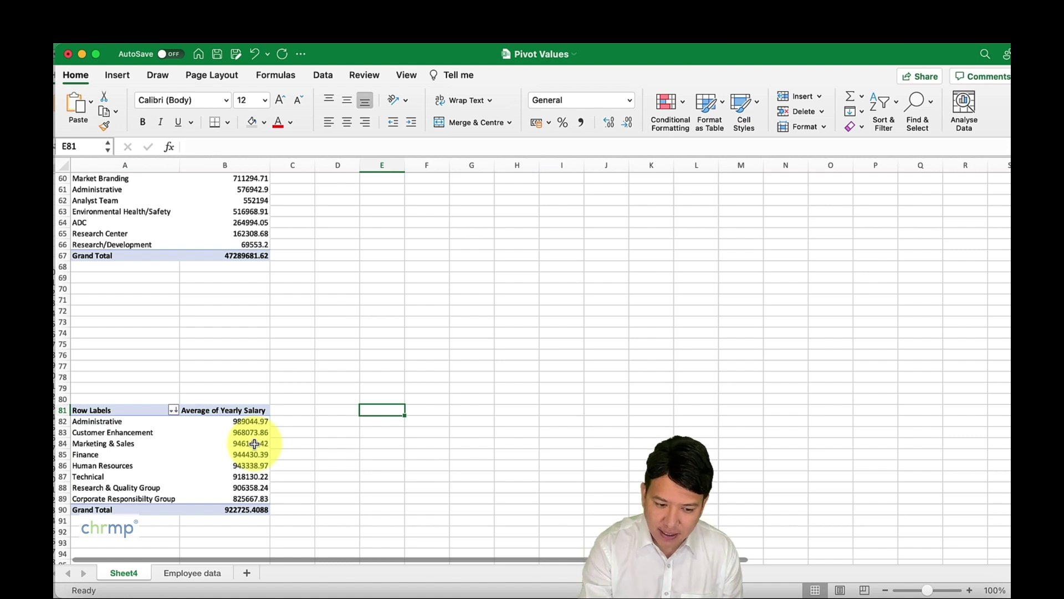
# Step: Change the Yearly Salary value field to summarise by Max
pyautogui.click(228, 431)
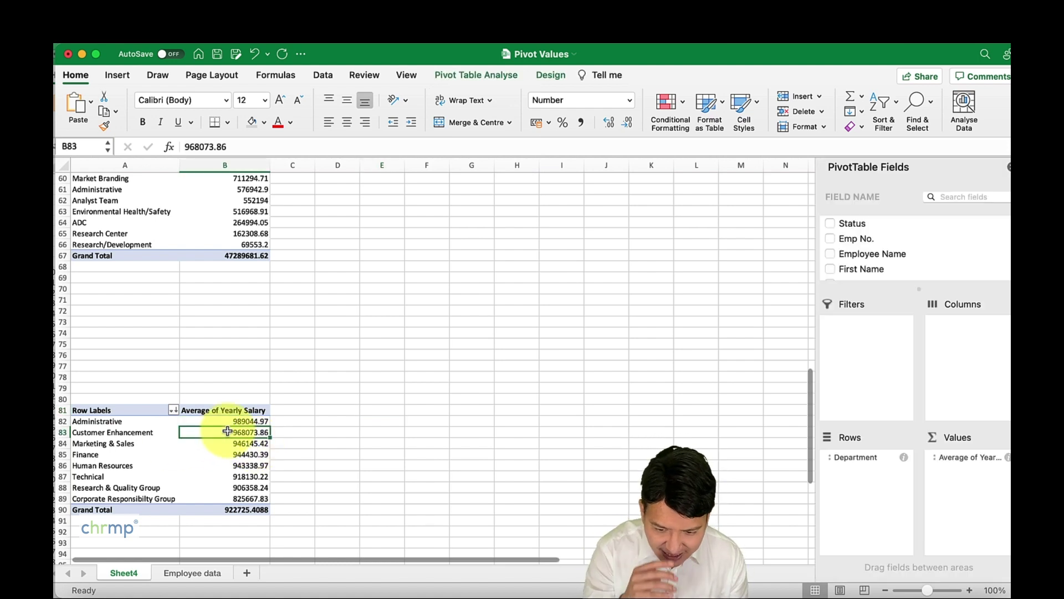
pyautogui.click(986, 458)
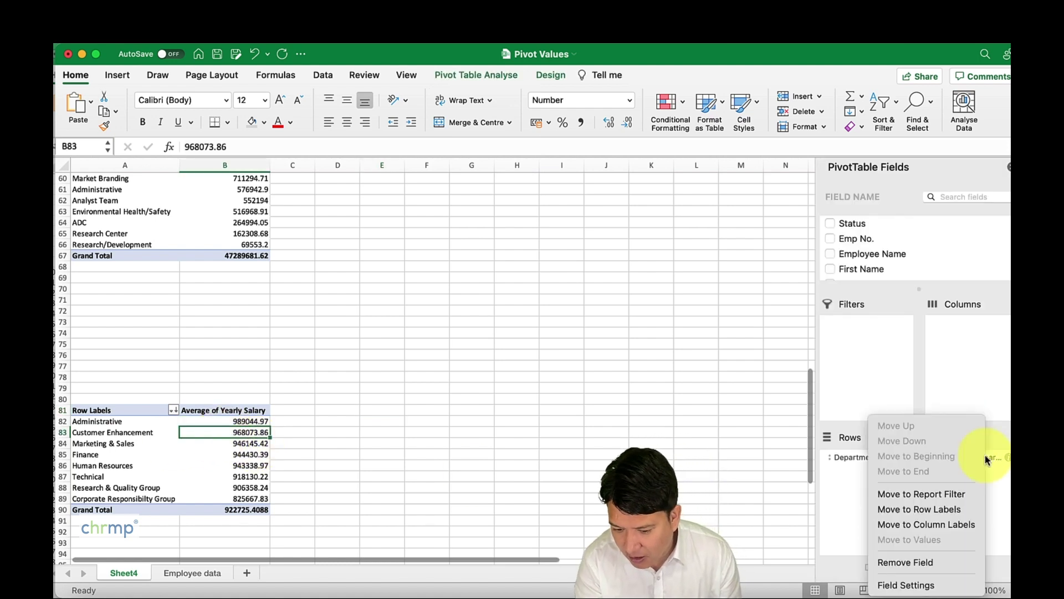
pyautogui.click(931, 584)
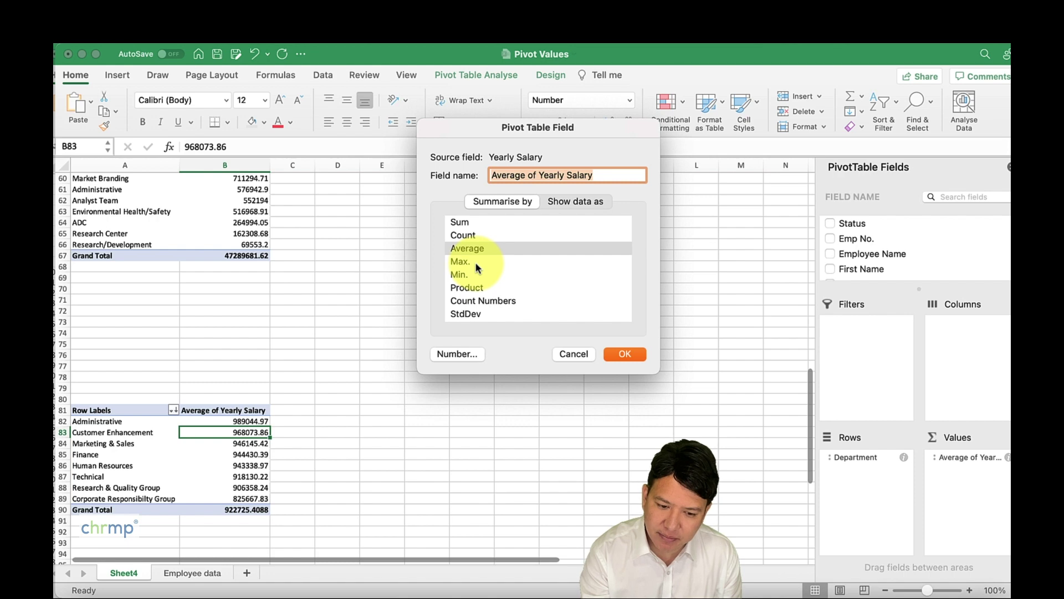
pyautogui.click(475, 261)
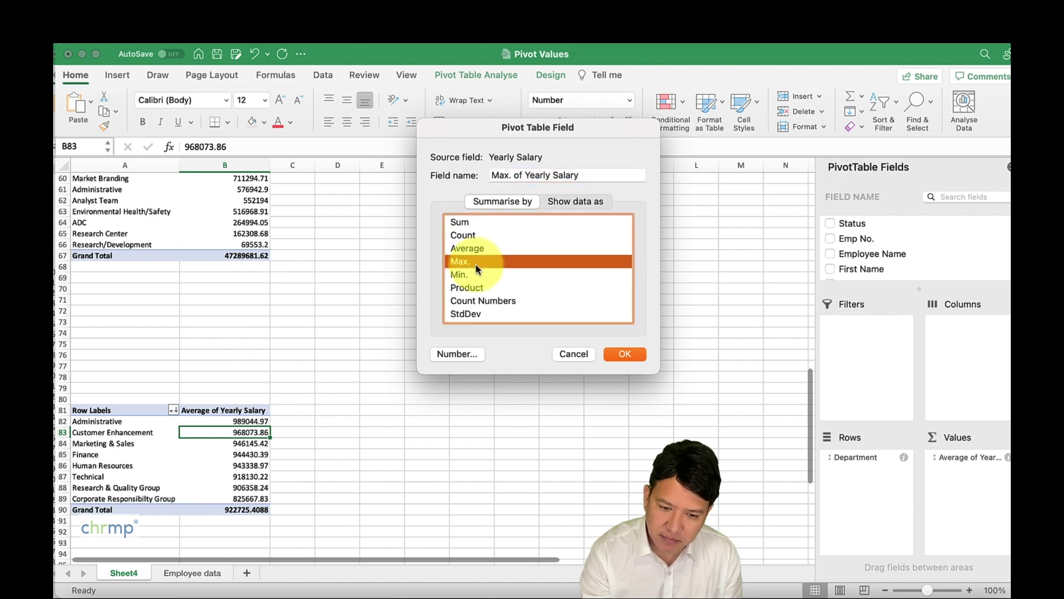
pyautogui.click(619, 354)
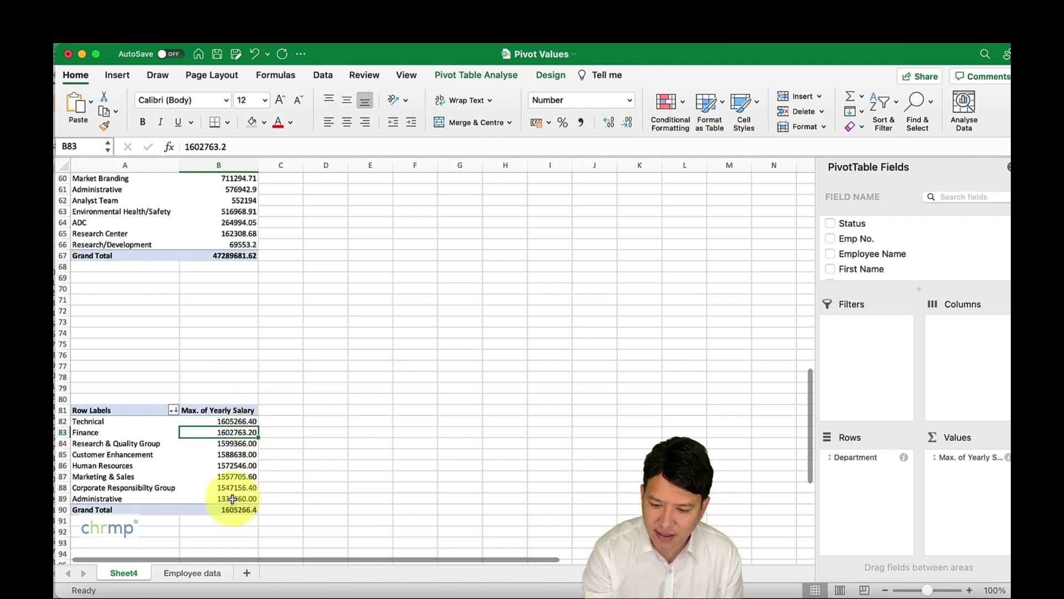
# Step: Change the Yearly Salary value field to summarise by Count Numbers and check the counts of individual departments
pyautogui.moveTo(991, 460); pyautogui.dragTo(983, 459)
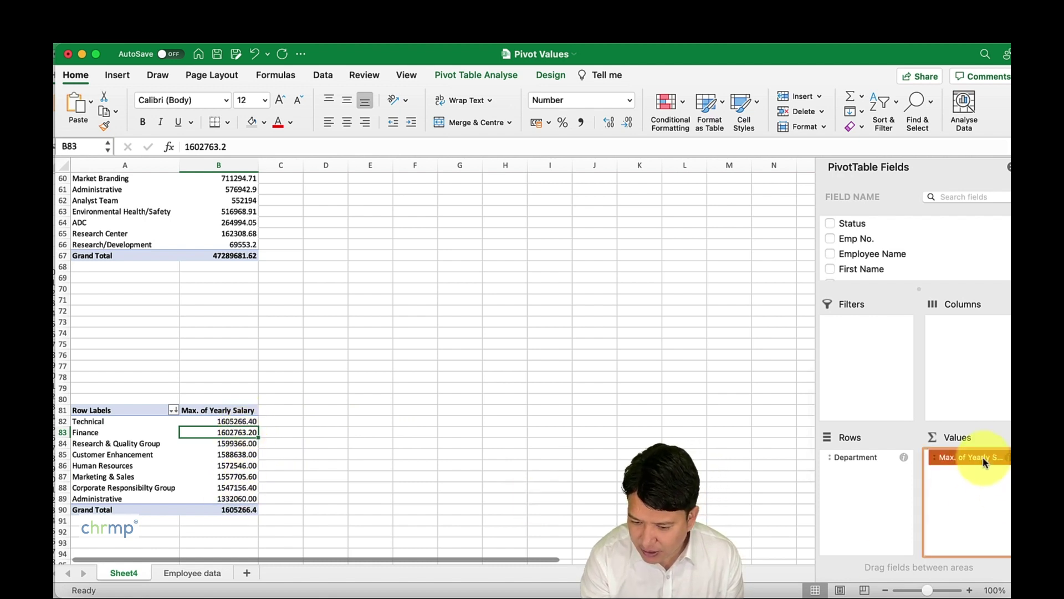
pyautogui.click(983, 457)
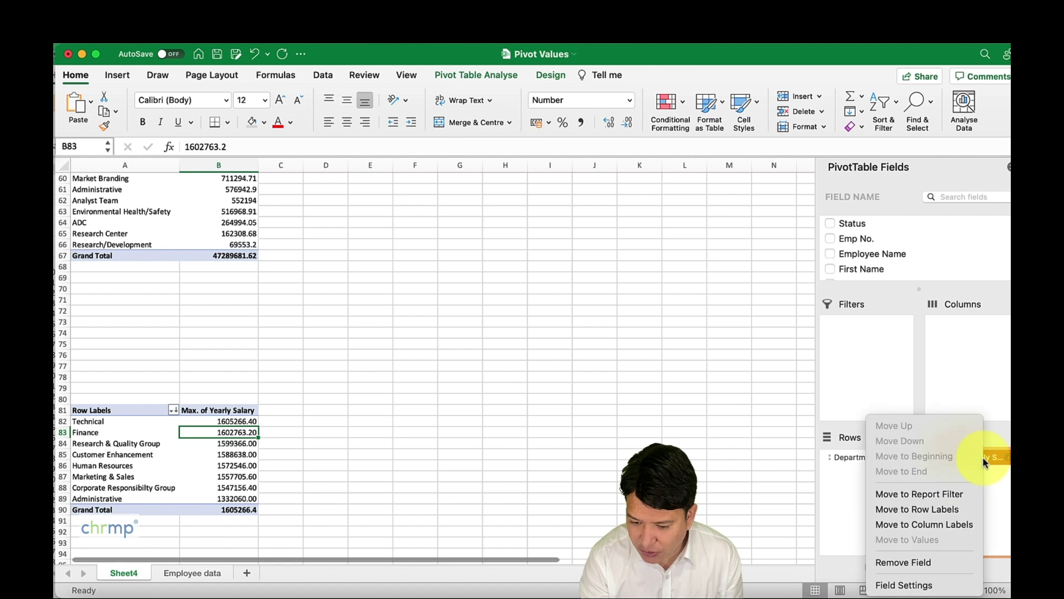
pyautogui.click(922, 583)
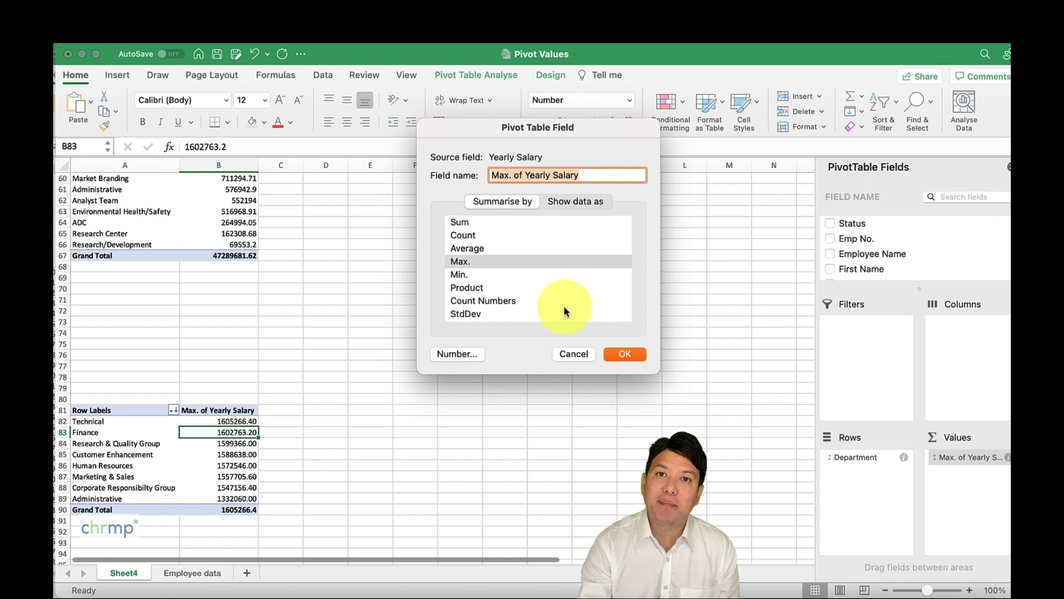
pyautogui.click(501, 299)
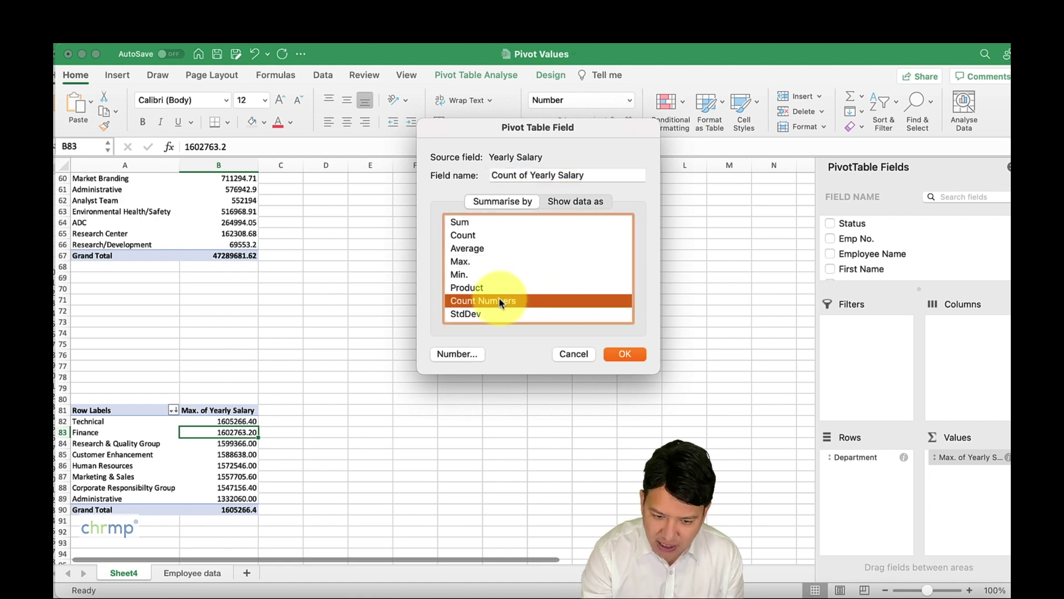
pyautogui.click(625, 356)
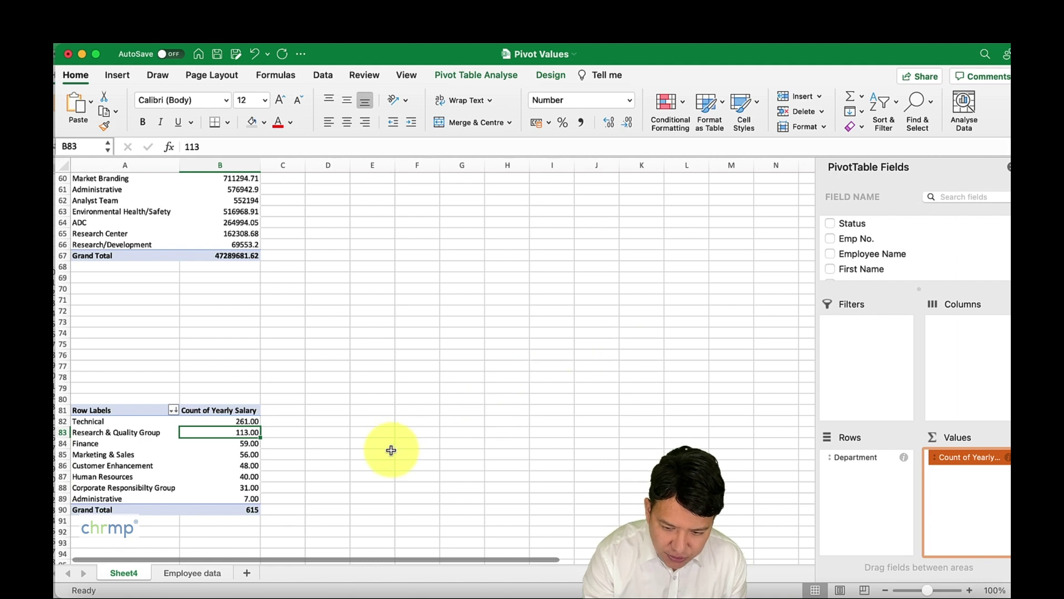
pyautogui.click(216, 423)
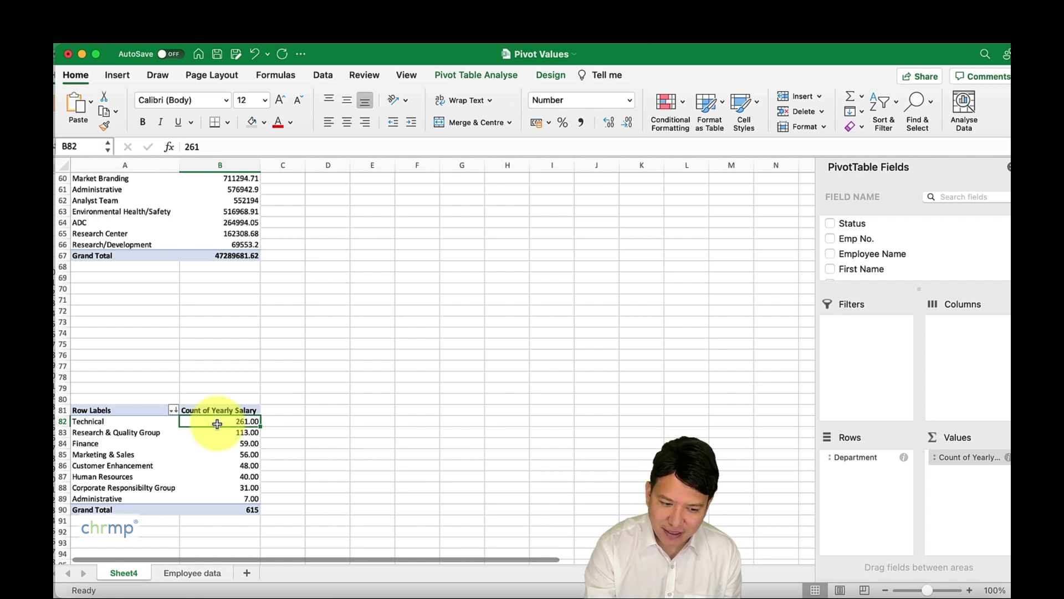
pyautogui.click(215, 441)
pyautogui.click(216, 433)
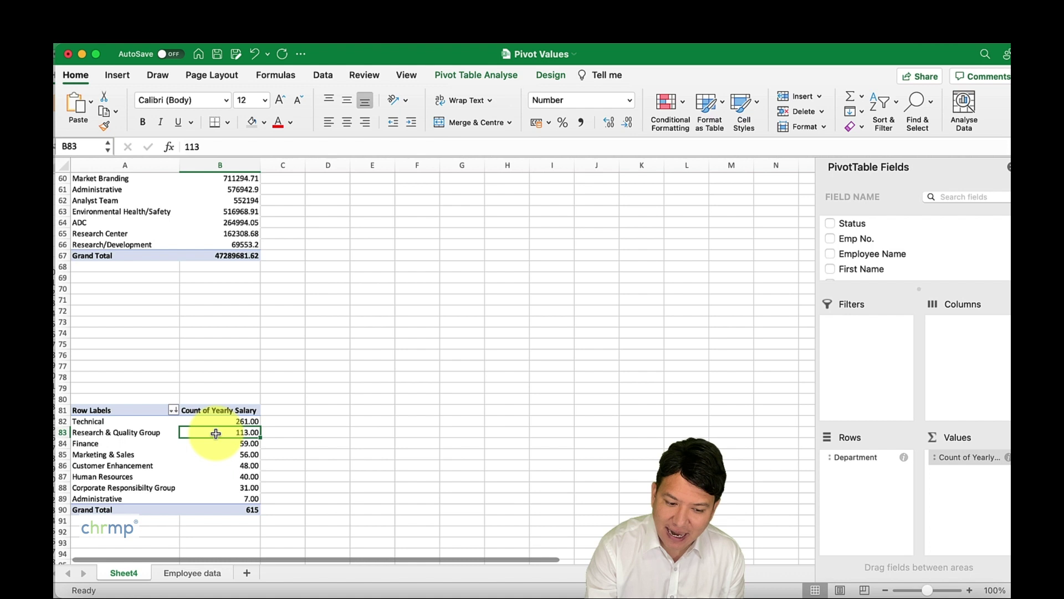
pyautogui.click(226, 499)
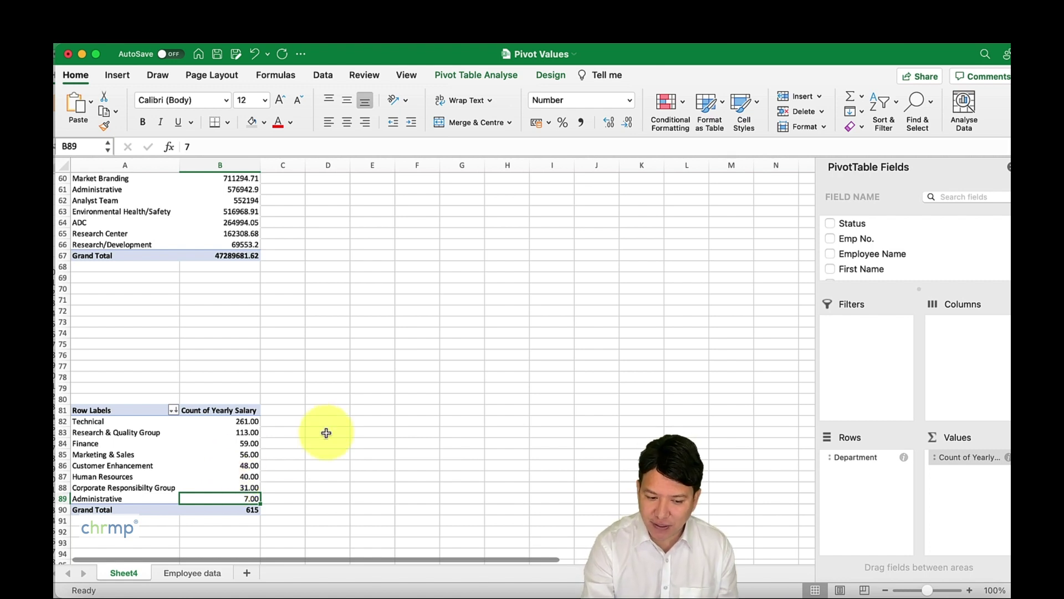
# Step: Create another pivot table from the Employee data range A1:Y616, placed on the existing worksheet at Sheet4!E81
pyautogui.scroll(-5, 207, 464)
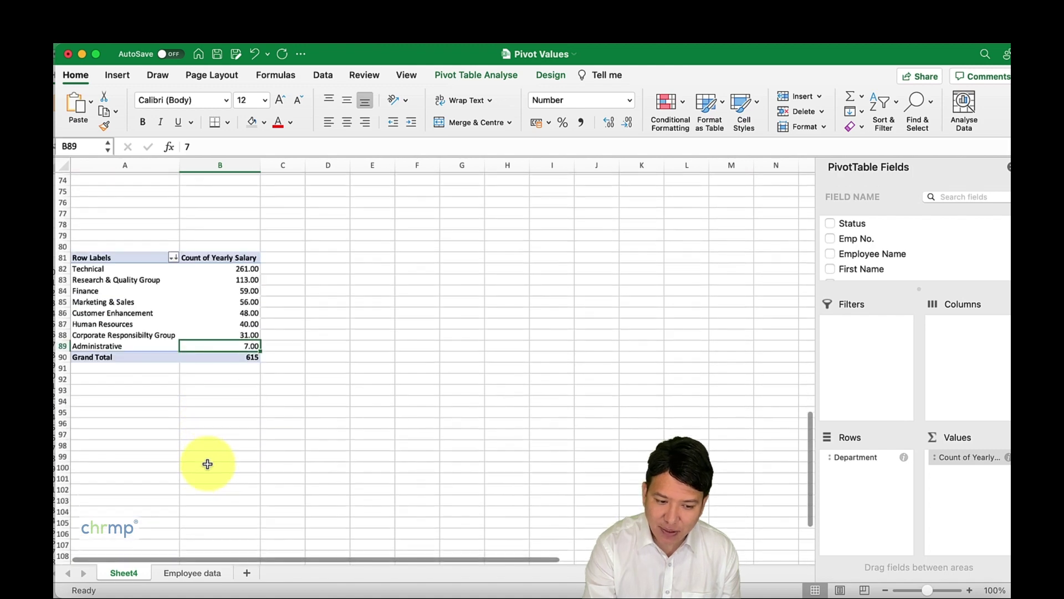
pyautogui.click(187, 574)
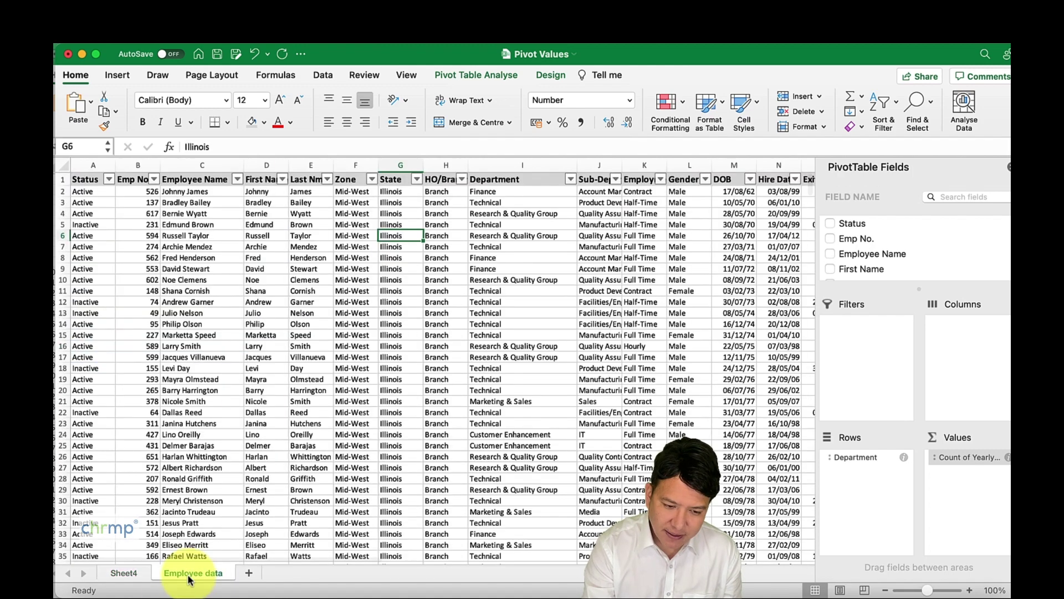
pyautogui.click(114, 76)
pyautogui.click(73, 102)
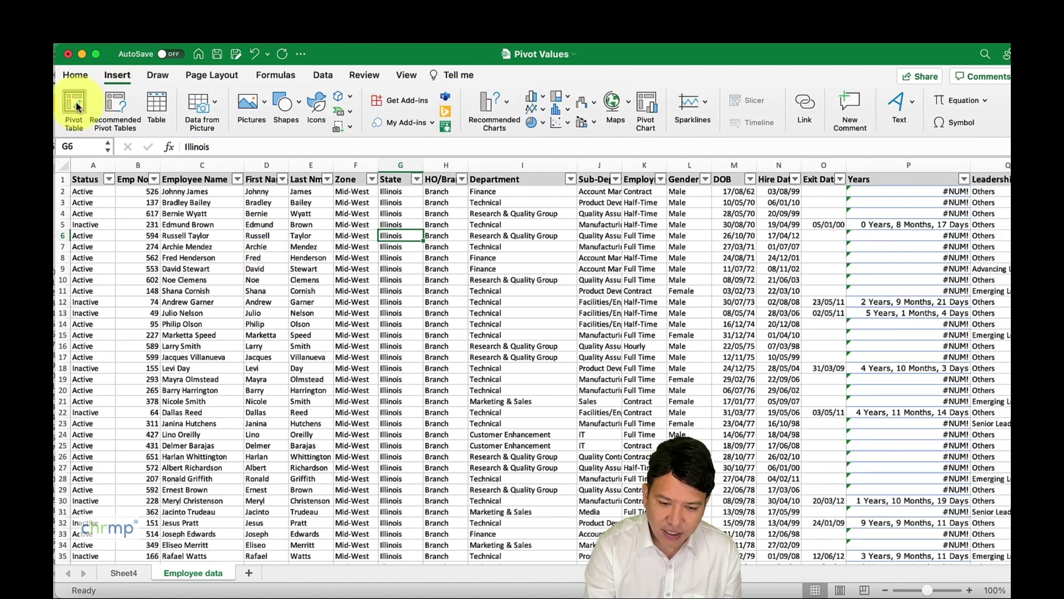
pyautogui.click(408, 308)
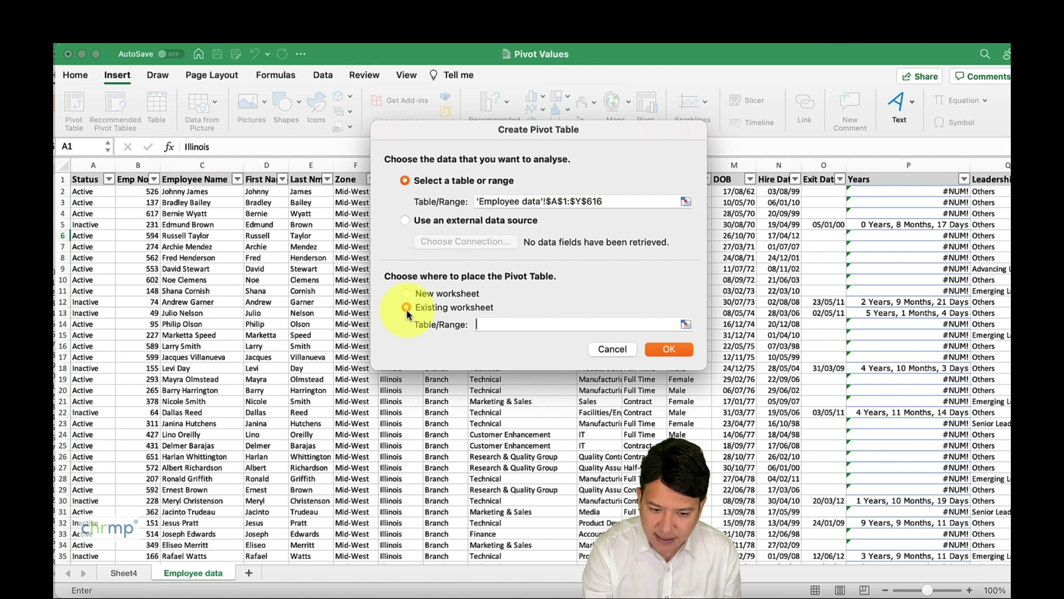
pyautogui.click(669, 350)
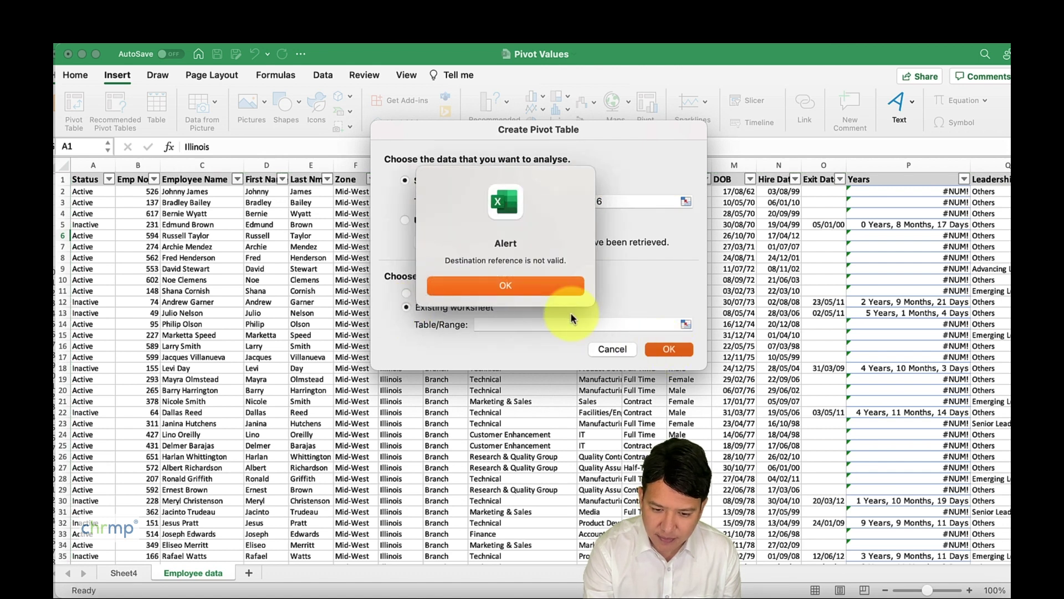
pyautogui.click(537, 276)
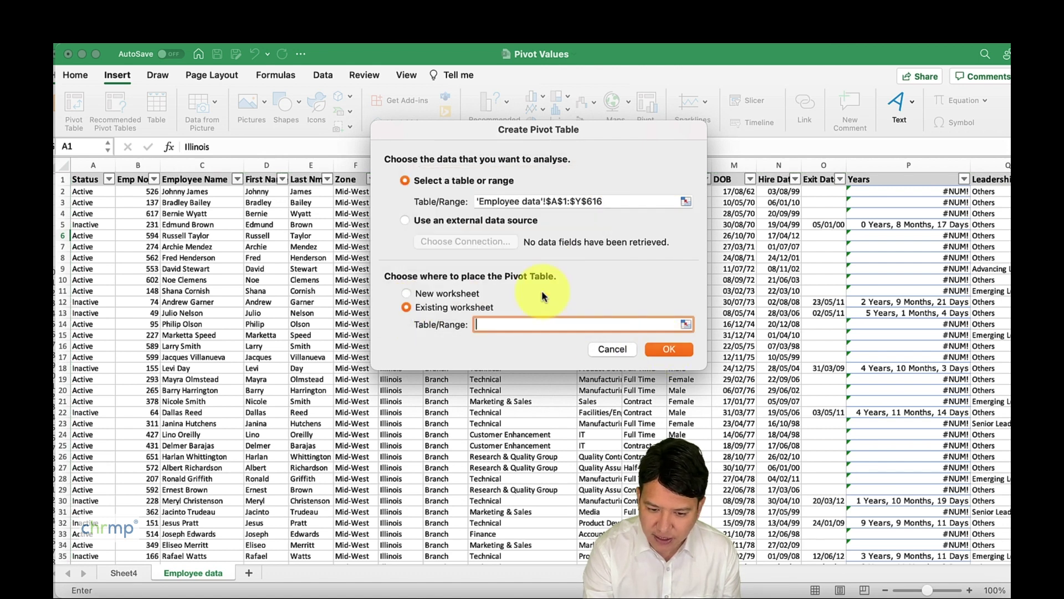
pyautogui.click(685, 324)
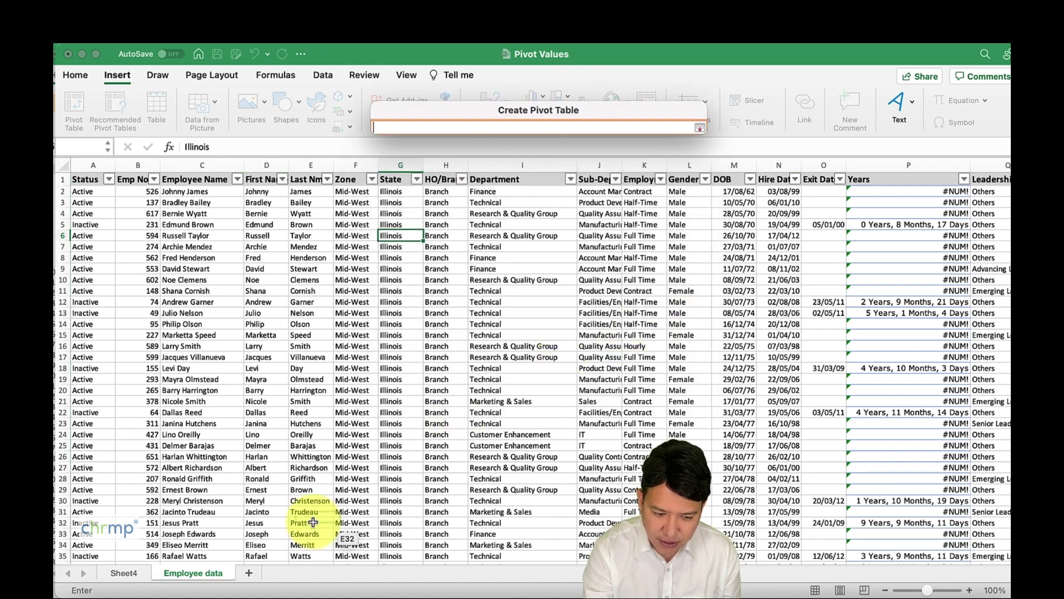
pyautogui.click(123, 573)
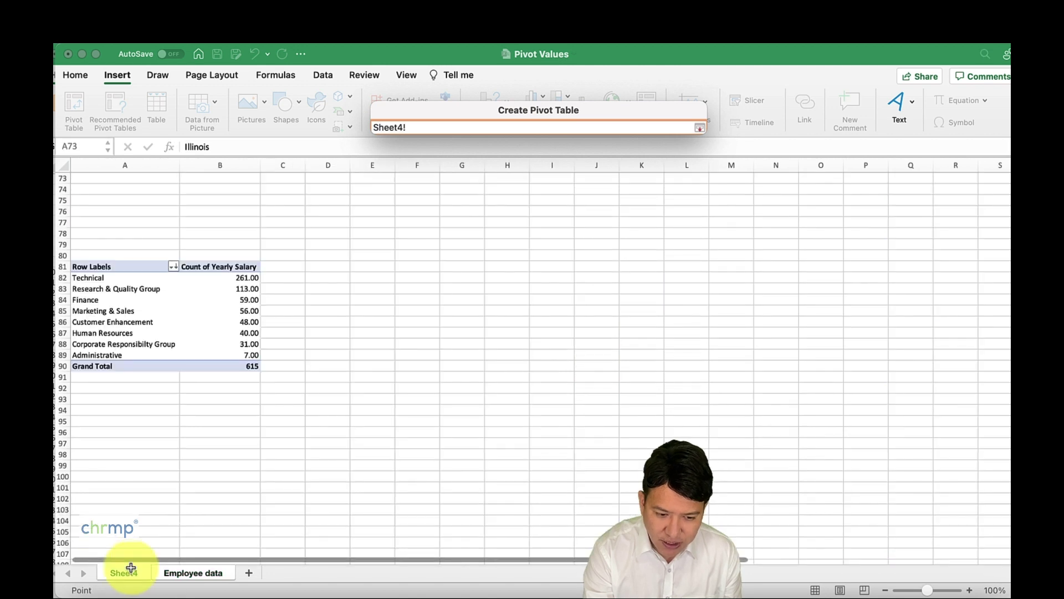
pyautogui.click(381, 268)
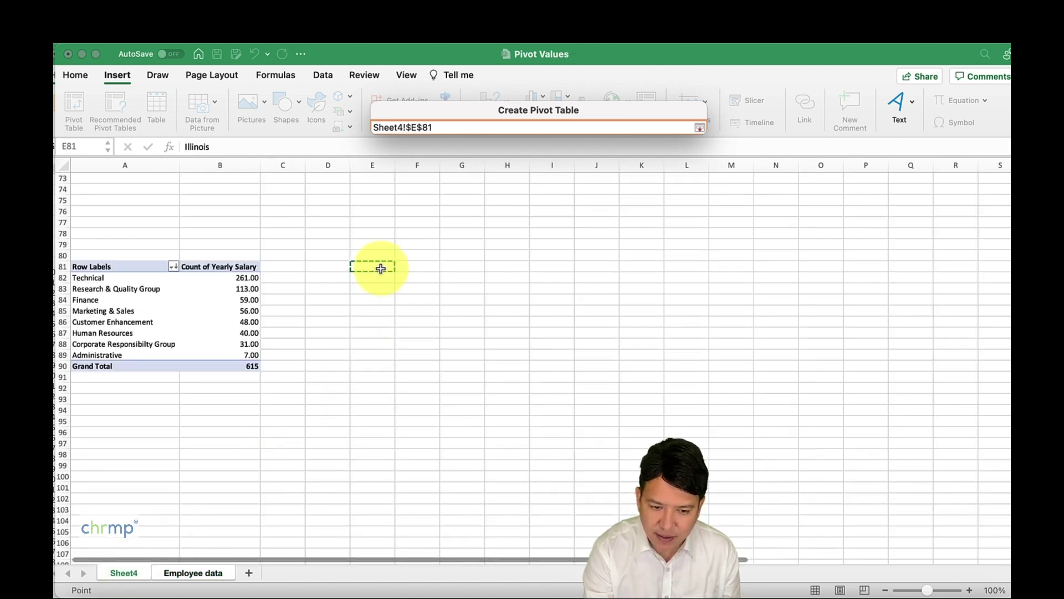
pyautogui.click(699, 128)
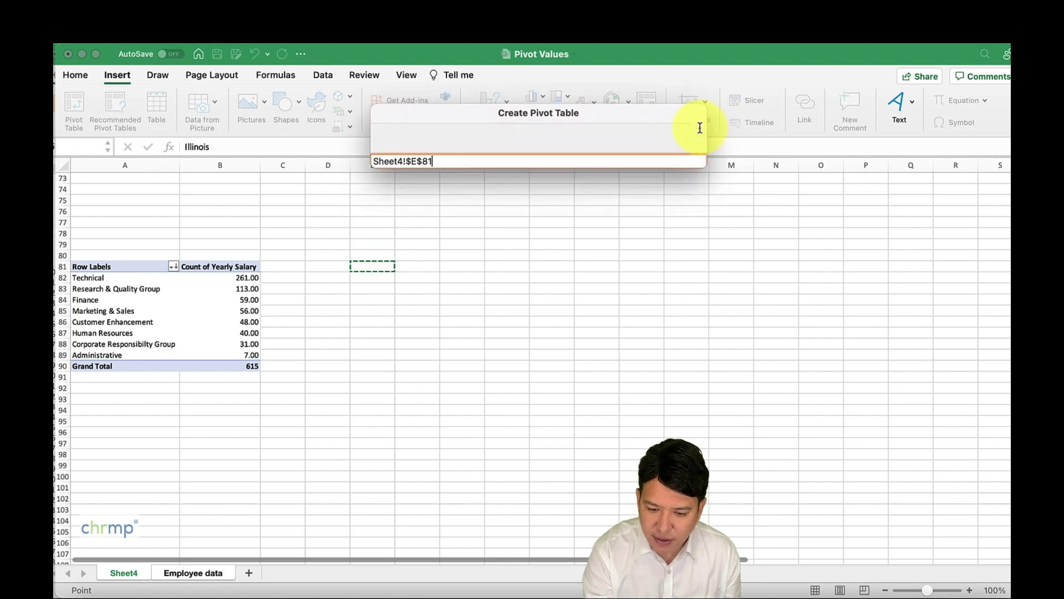
pyautogui.click(669, 350)
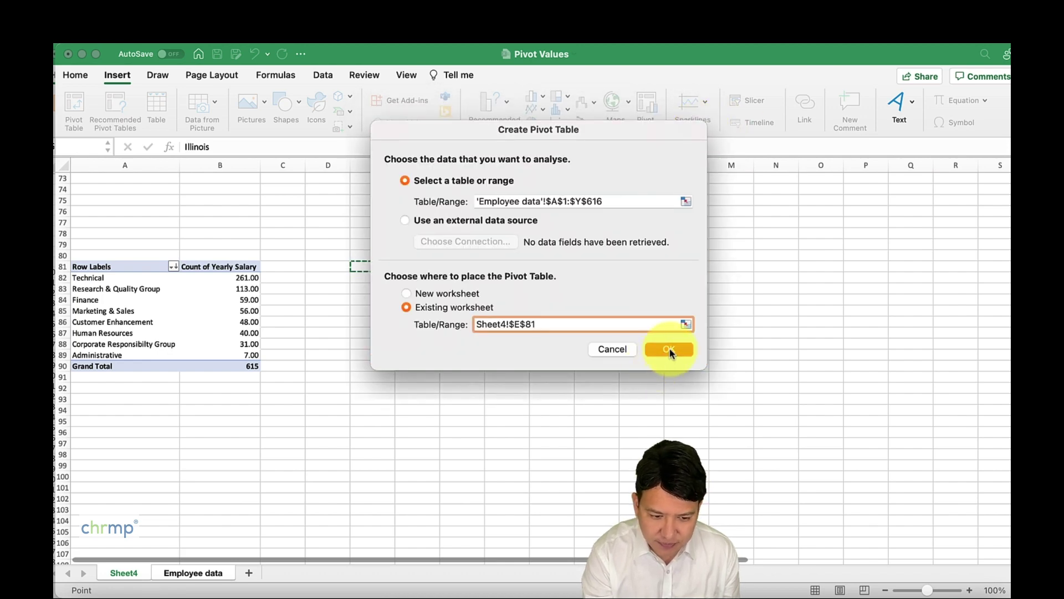
# Step: Add the Department field as rows of the empty pivot table at E81
pyautogui.click(371, 275)
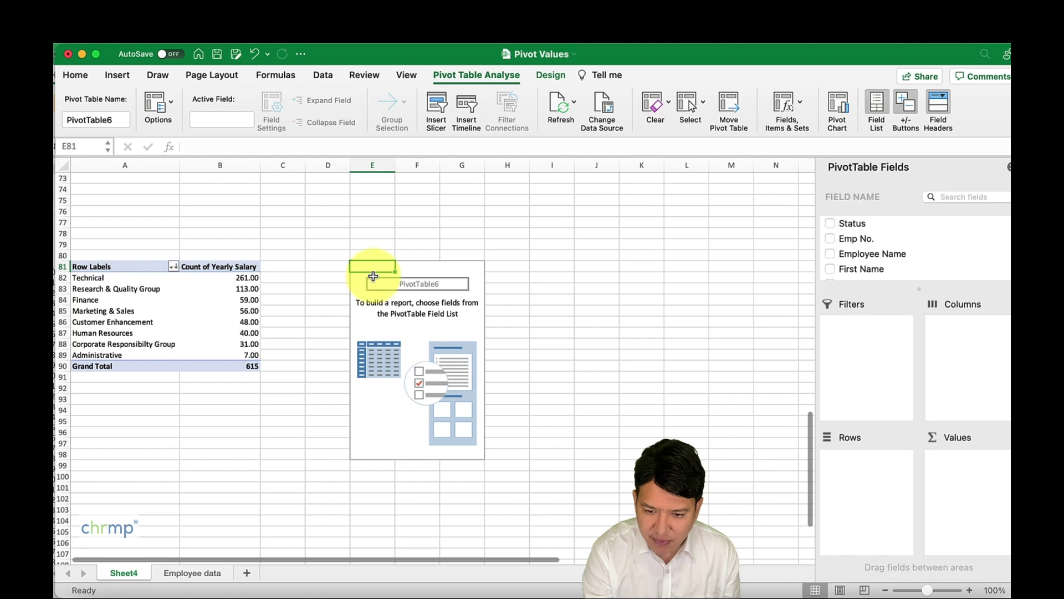
pyautogui.scroll(-3, 913, 247)
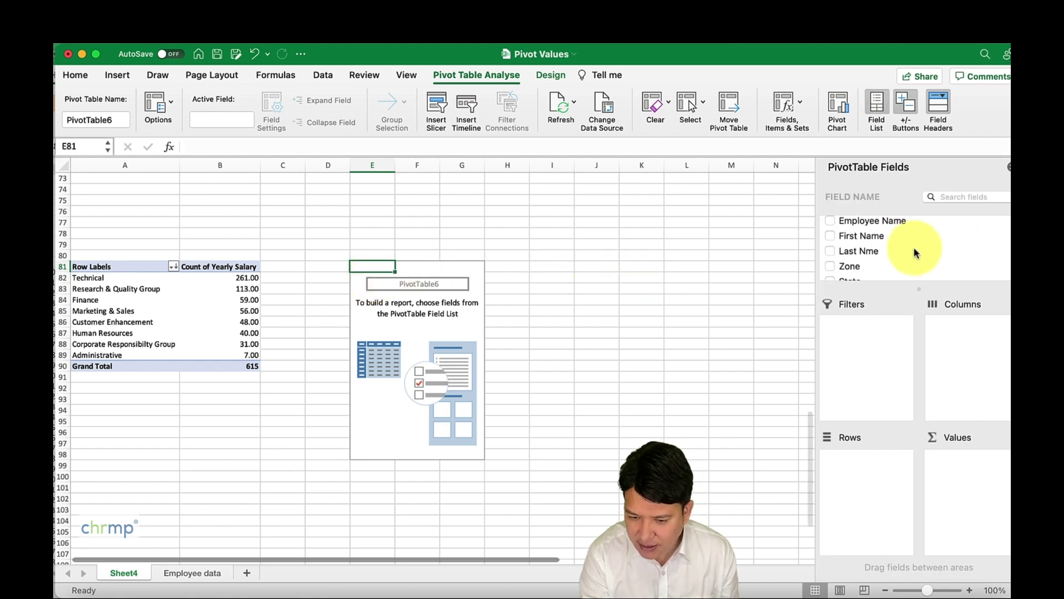
pyautogui.scroll(3, 913, 247)
pyautogui.scroll(-3, 914, 247)
pyautogui.moveTo(871, 269); pyautogui.dragTo(873, 477)
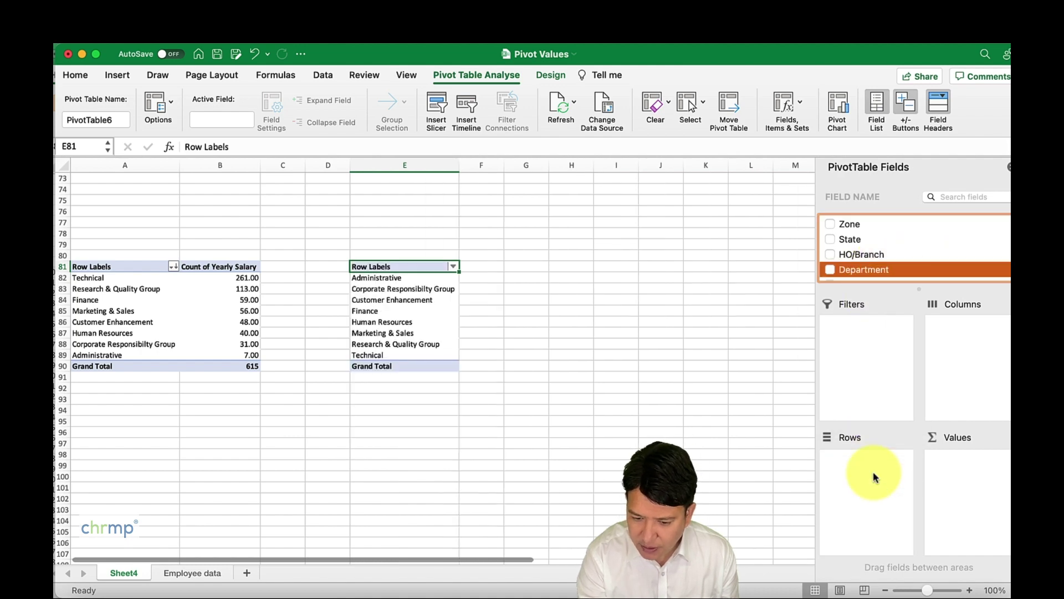
# Step: Add the Yearly Salary field as summed values to the pivot table at E81
pyautogui.scroll(-6, 879, 268)
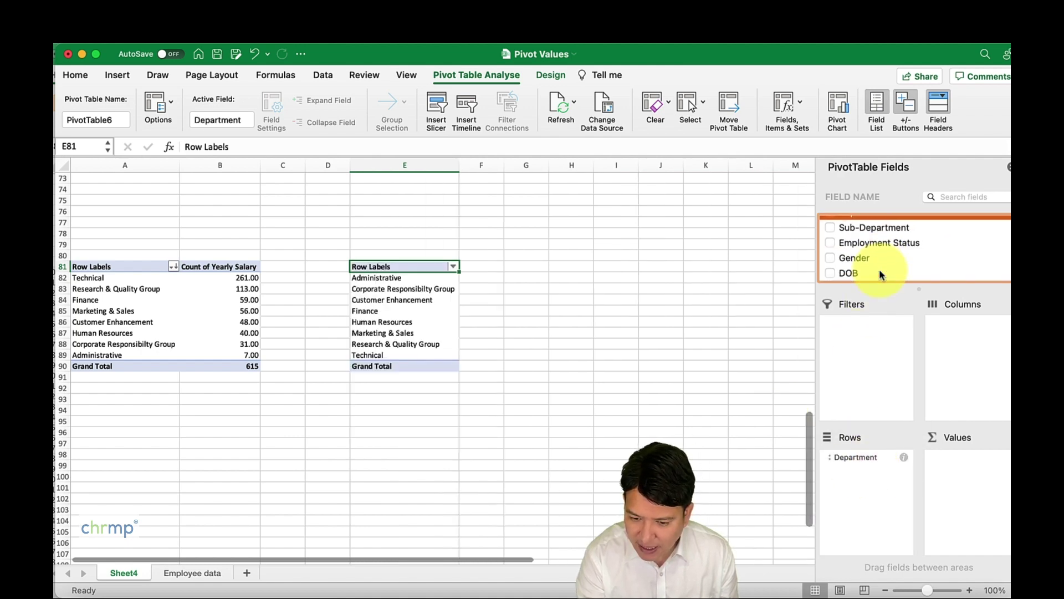
pyautogui.scroll(-1, 879, 269)
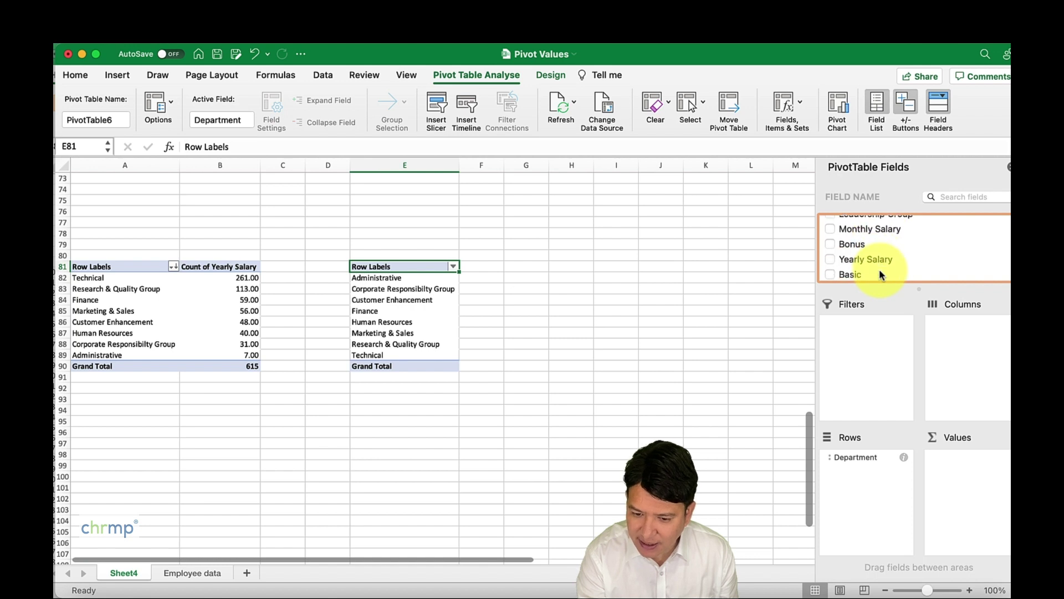
pyautogui.moveTo(870, 259); pyautogui.dragTo(970, 476)
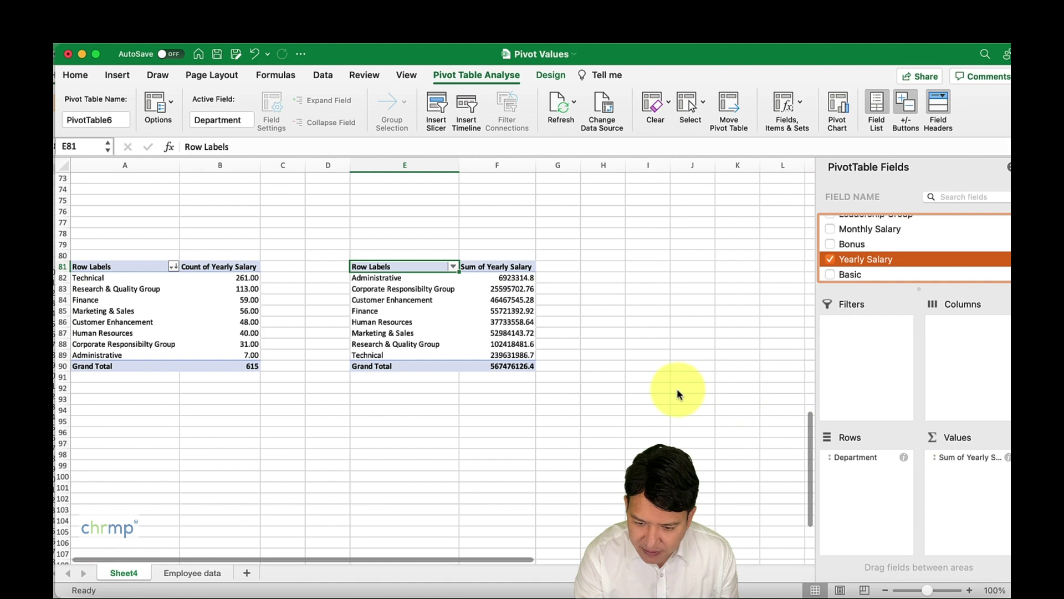
# Step: Sort the department labels in A82:A89 of the count pivot table from Z to A
pyautogui.click(424, 277)
pyautogui.moveTo(149, 277); pyautogui.dragTo(147, 355)
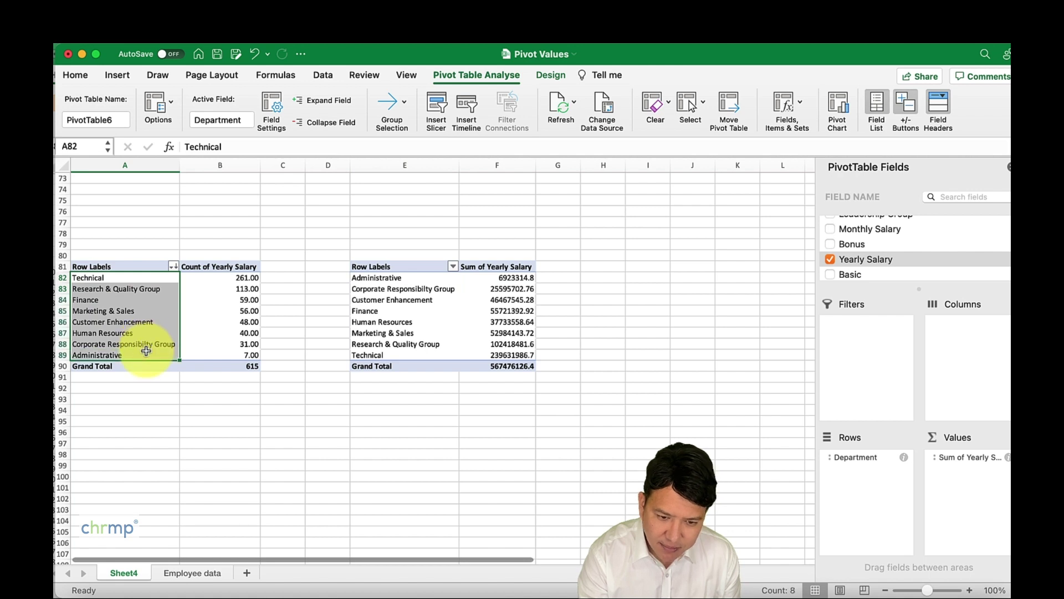
pyautogui.click(327, 77)
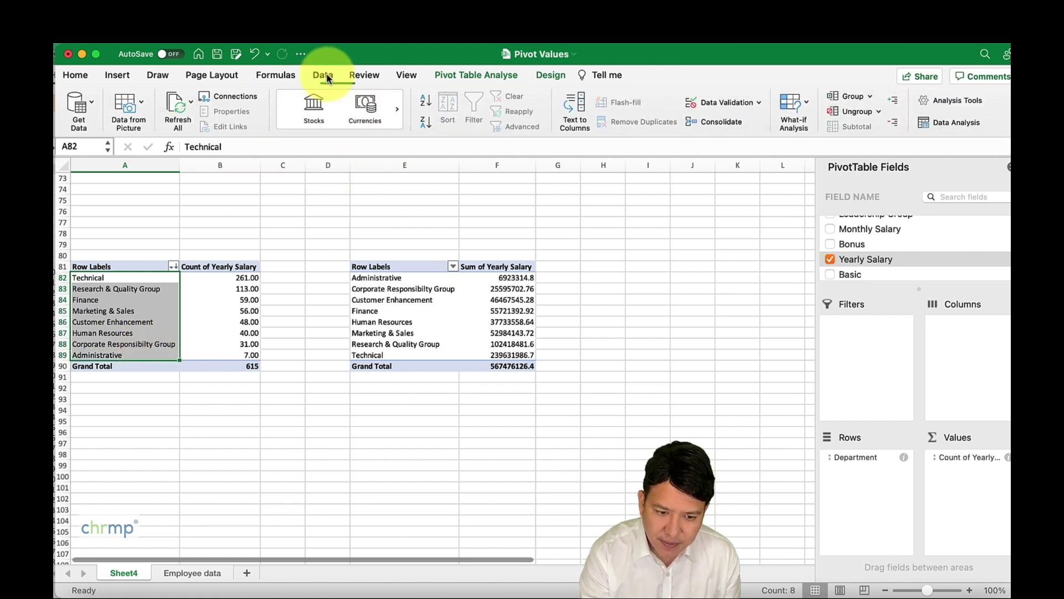
pyautogui.click(423, 122)
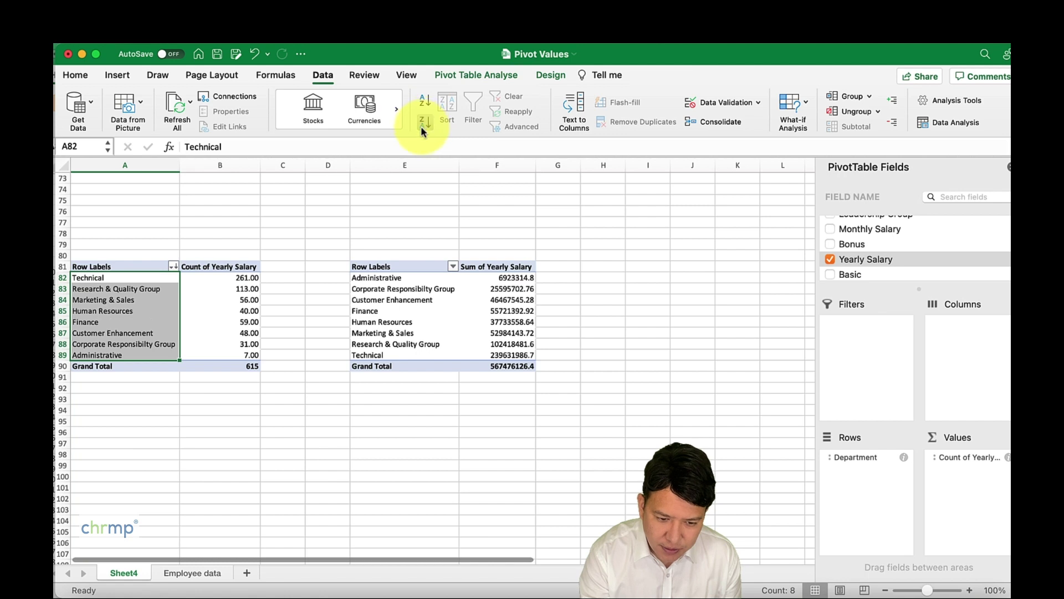
pyautogui.click(391, 278)
pyautogui.doubleClick(391, 277)
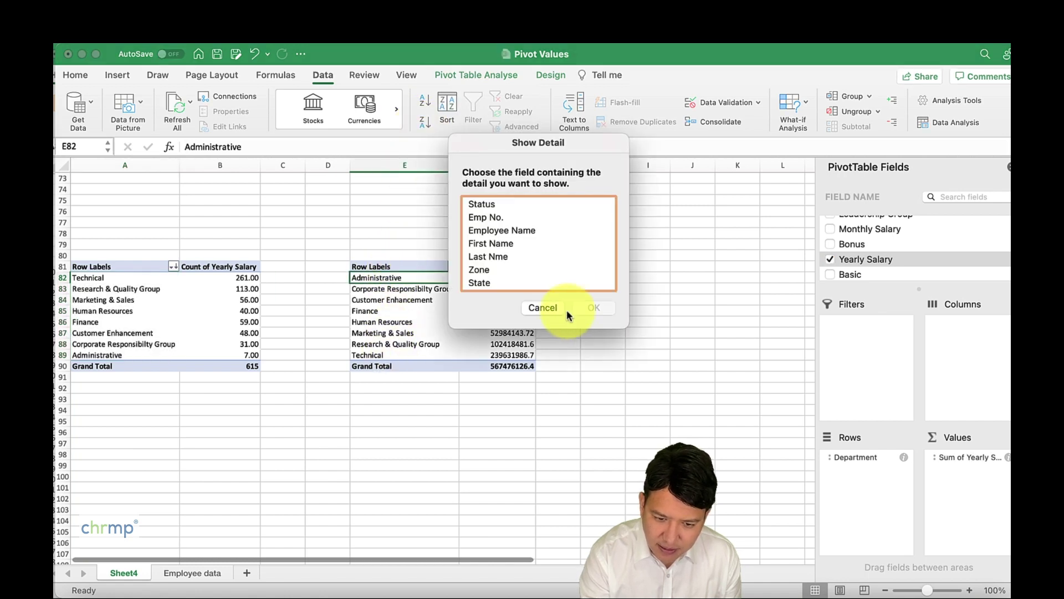
pyautogui.click(550, 306)
# Step: Sort the department labels in E82:E89 of the yearly salary sum pivot table from Z to A
pyautogui.moveTo(404, 277); pyautogui.dragTo(401, 355)
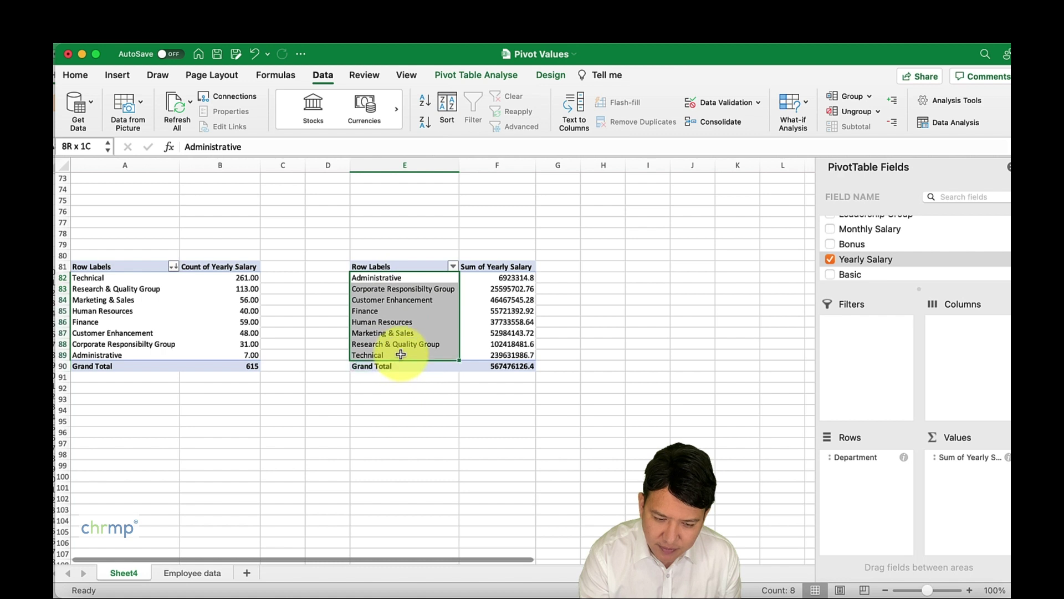
pyautogui.click(423, 121)
pyautogui.click(634, 308)
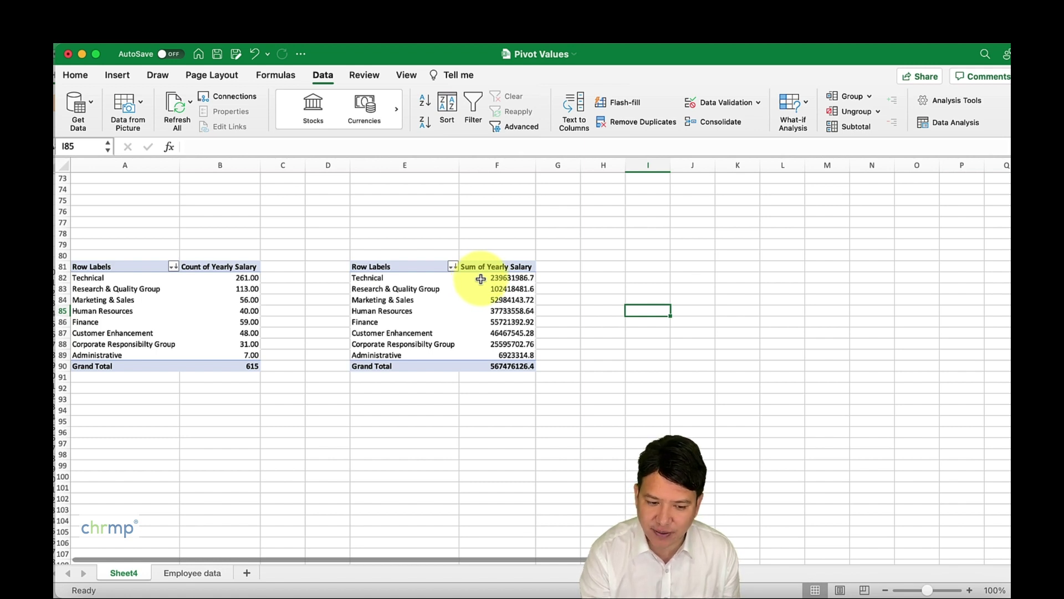
pyautogui.click(477, 333)
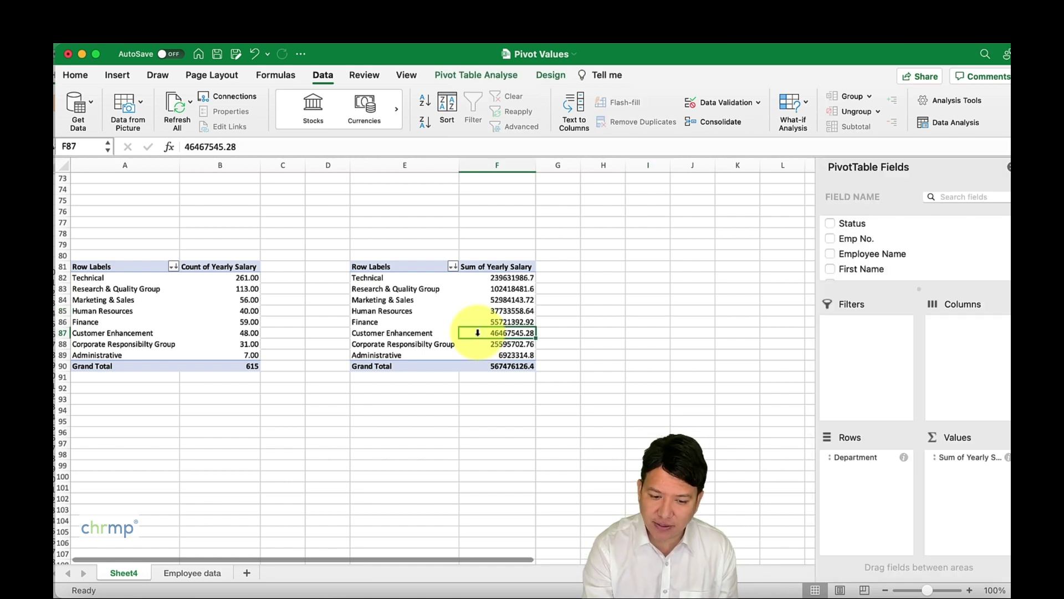
pyautogui.click(493, 278)
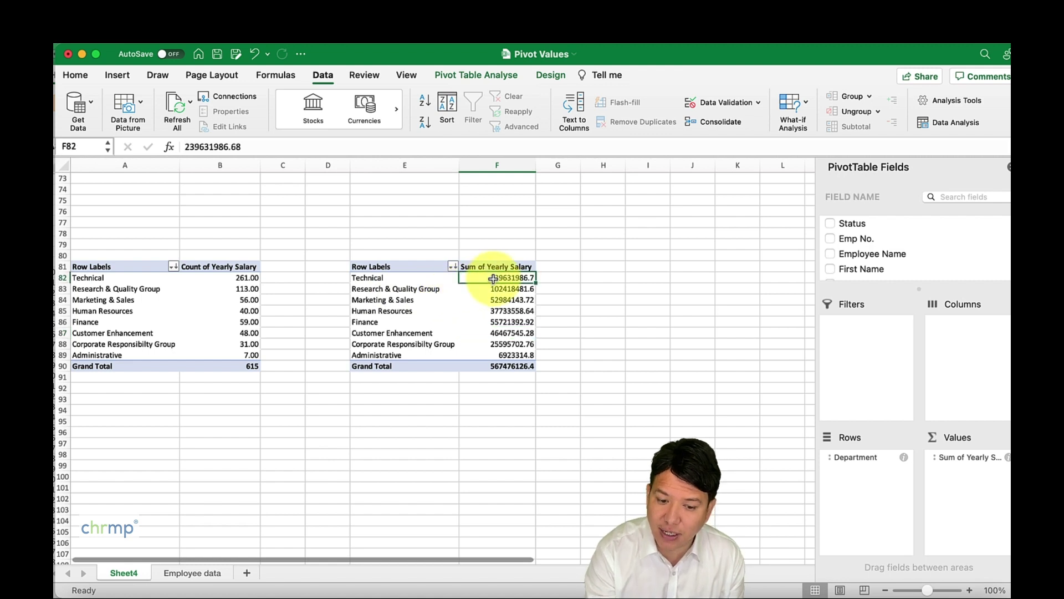
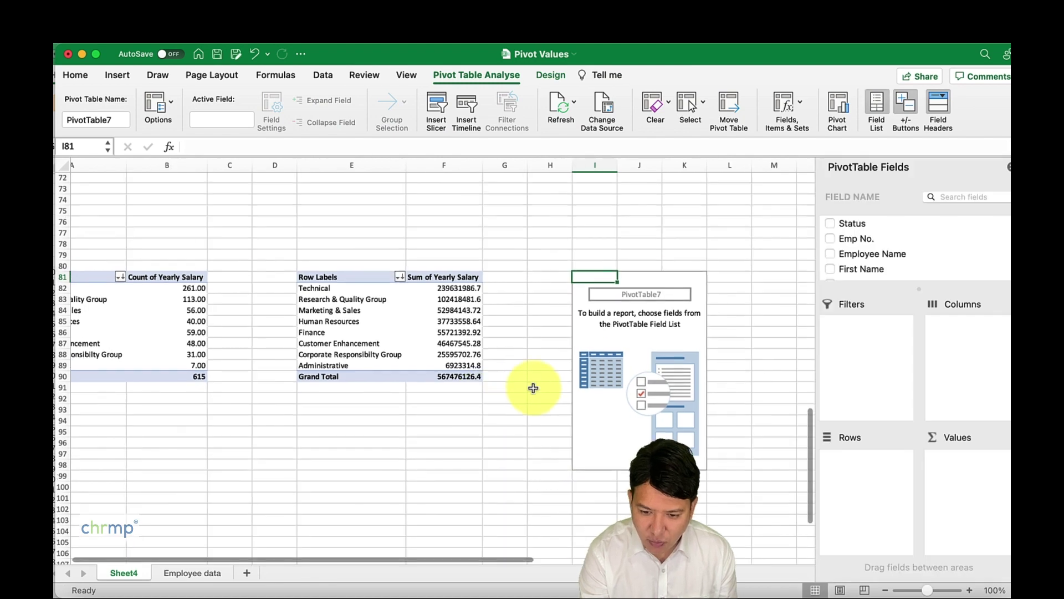
# Step: Add Department as rows of the empty pivot table at I81 and sort its department labels from Z to A
pyautogui.scroll(-5, 889, 256)
pyautogui.click(889, 258)
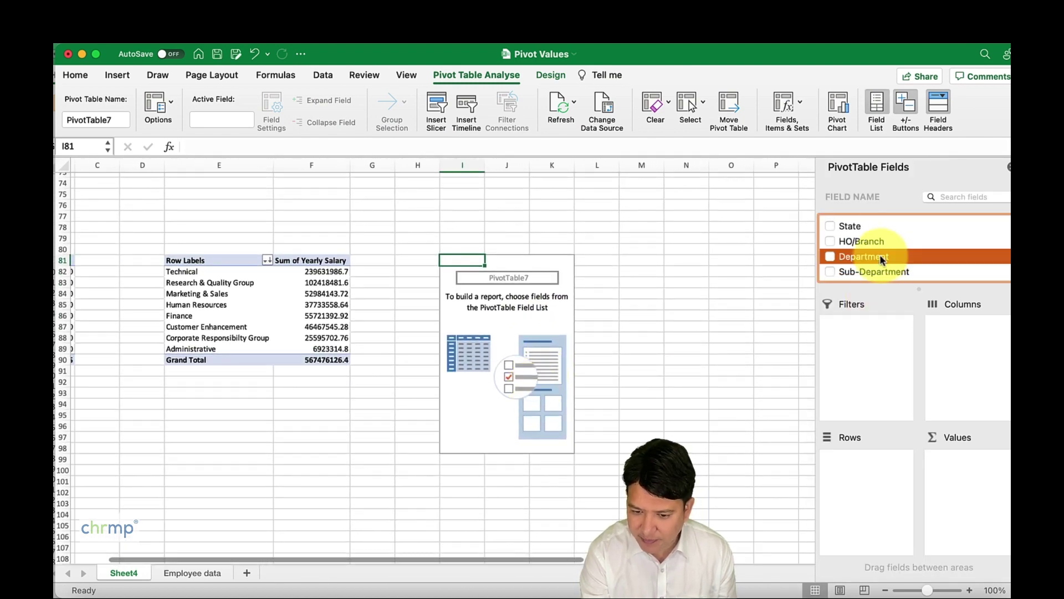
pyautogui.moveTo(881, 260); pyautogui.dragTo(879, 491)
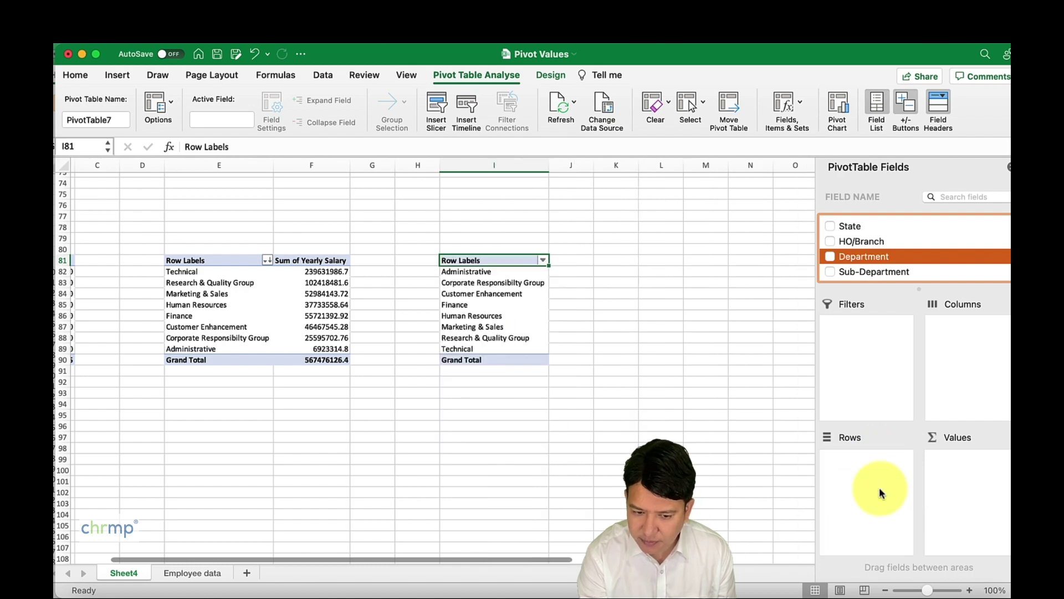
pyautogui.moveTo(501, 272); pyautogui.dragTo(498, 349)
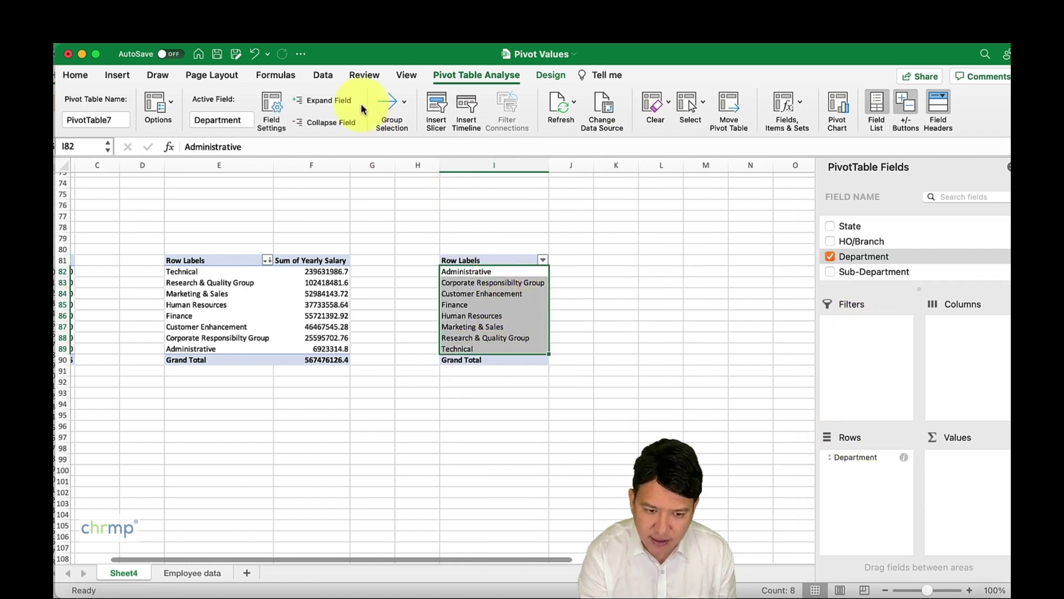
pyautogui.click(333, 80)
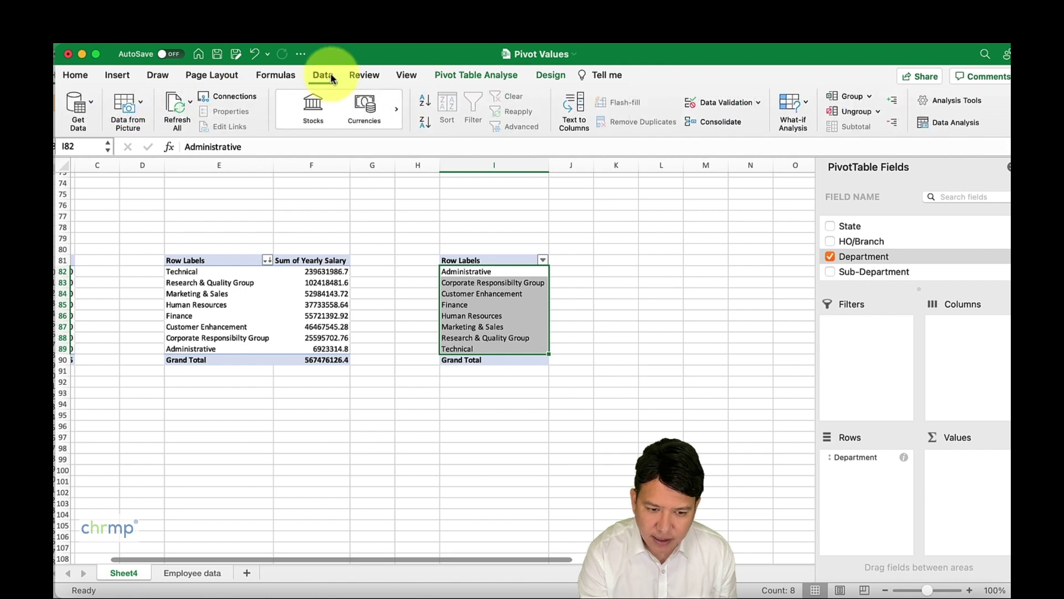
pyautogui.click(424, 121)
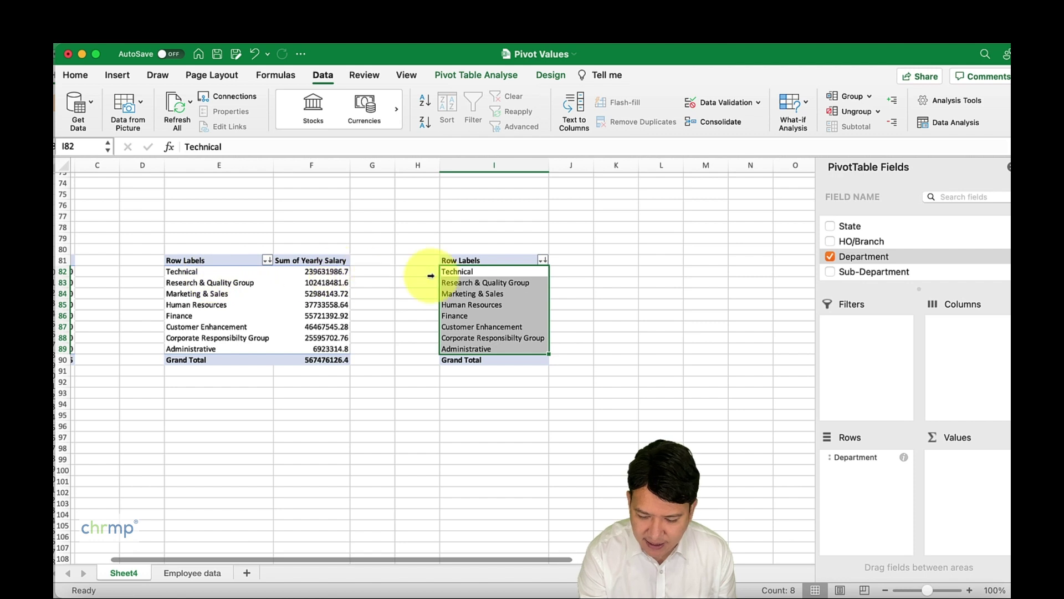
# Step: Add the Monthly Salary field to the values of the pivot table at I81
pyautogui.scroll(-2, 922, 269)
pyautogui.scroll(-5, 922, 268)
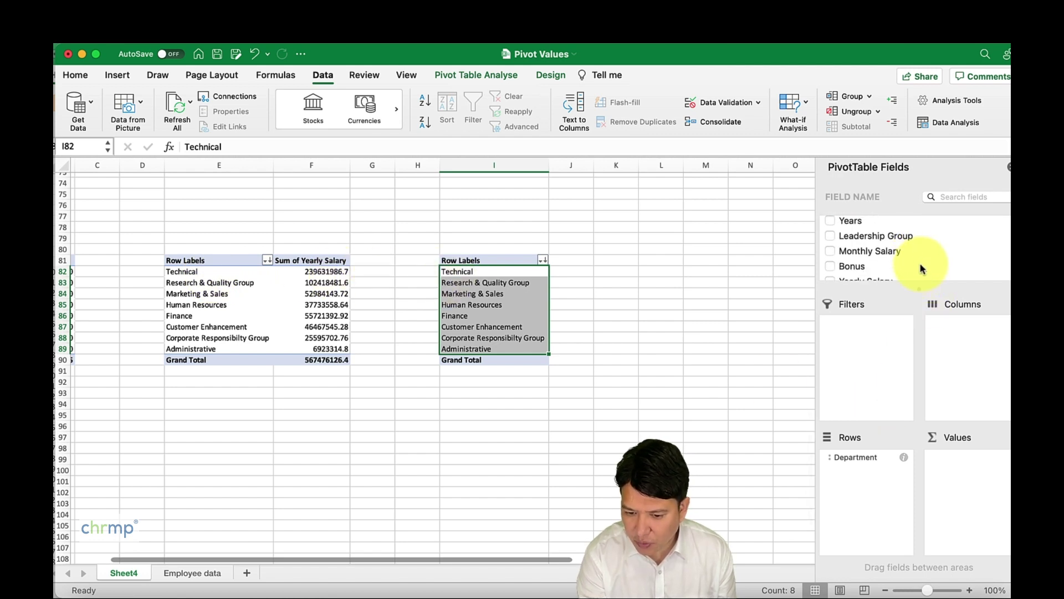
pyautogui.moveTo(881, 248); pyautogui.dragTo(972, 479)
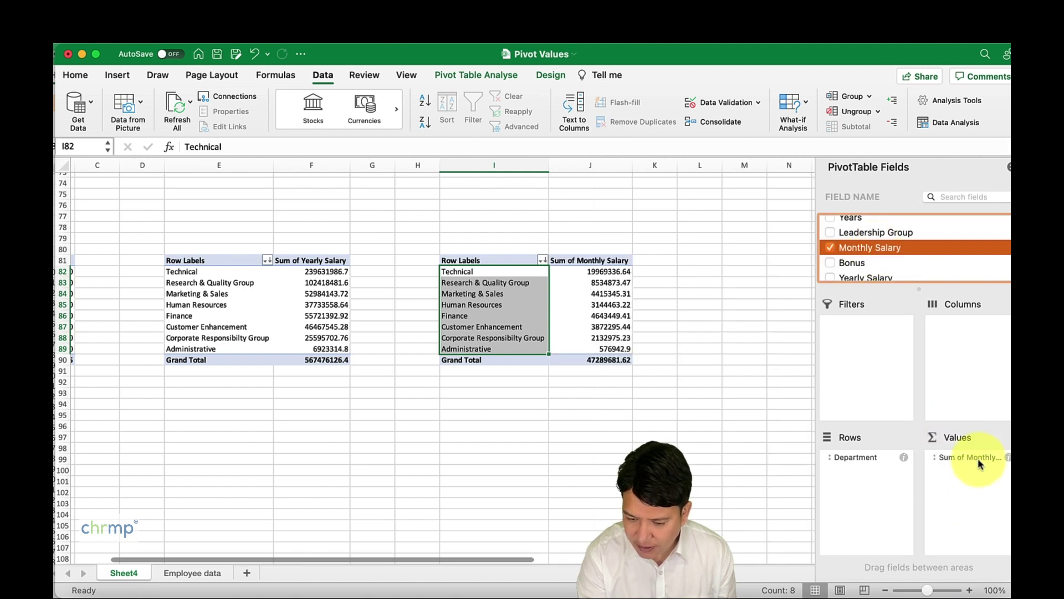
# Step: Change the Monthly Salary value field to summarise by Average
pyautogui.click(967, 459)
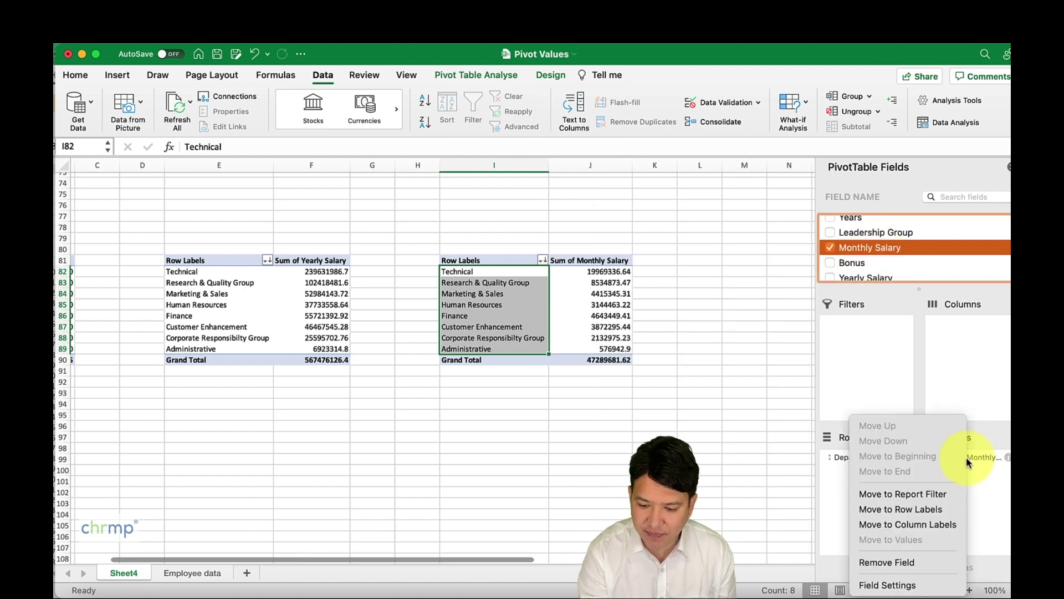
pyautogui.click(904, 586)
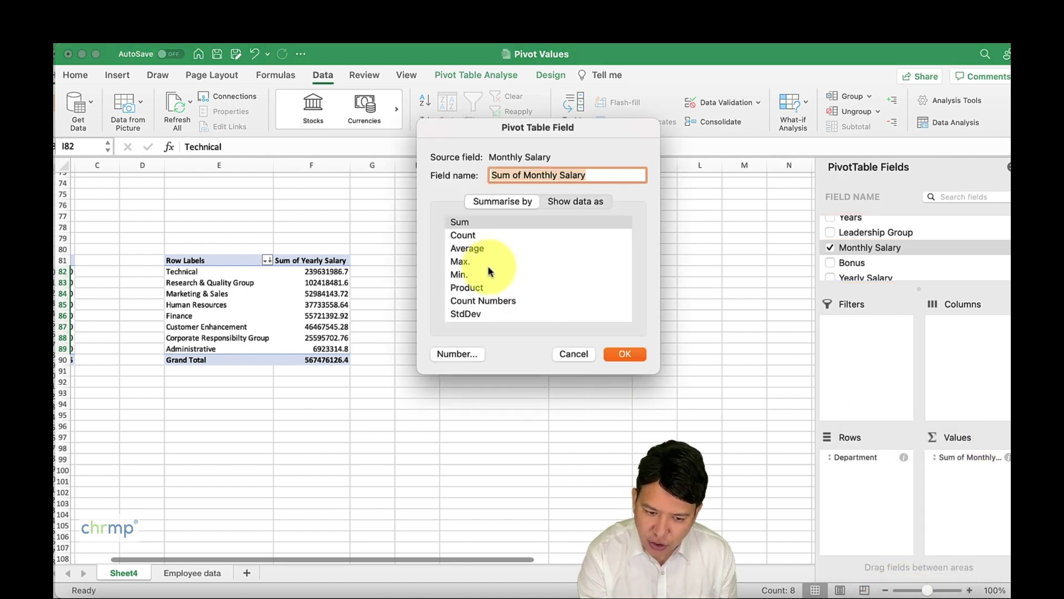
pyautogui.click(477, 247)
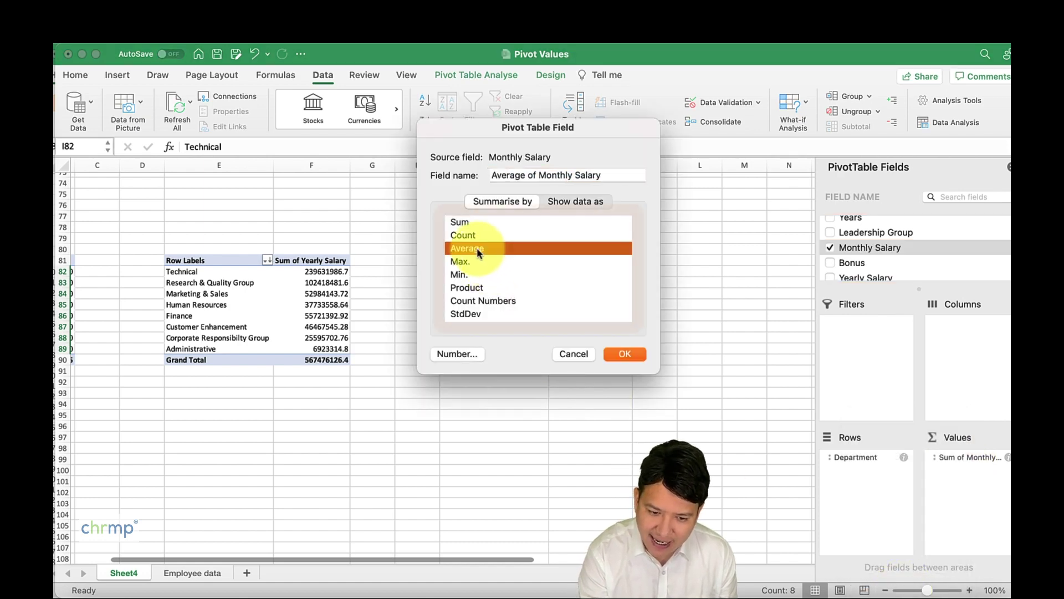
pyautogui.click(624, 353)
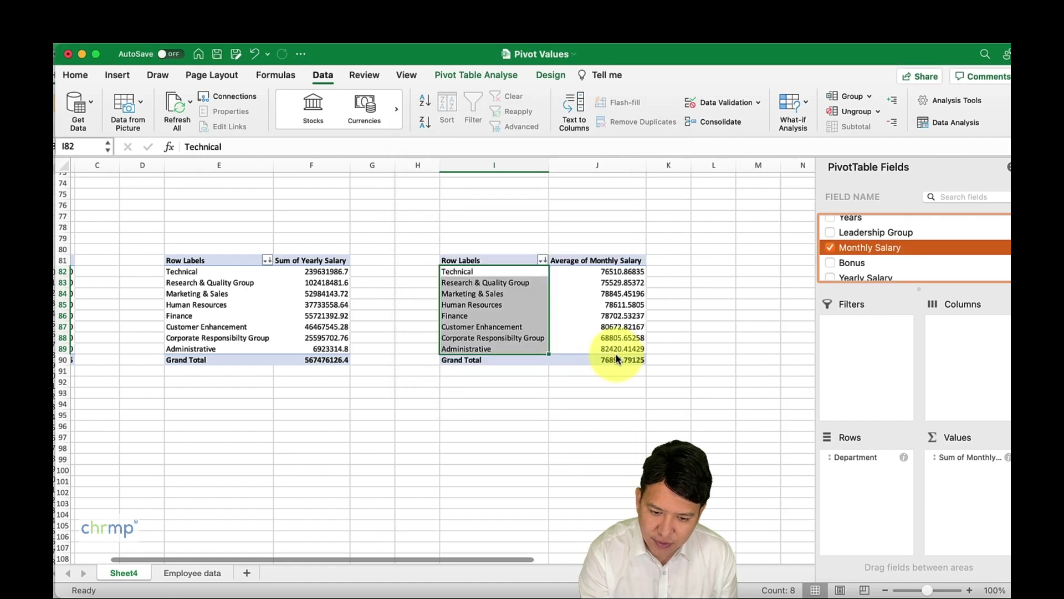
pyautogui.click(587, 391)
# Step: Format the departments' average monthly salaries in J82:J89 with the Number format
pyautogui.hscroll(-2, 585, 390)
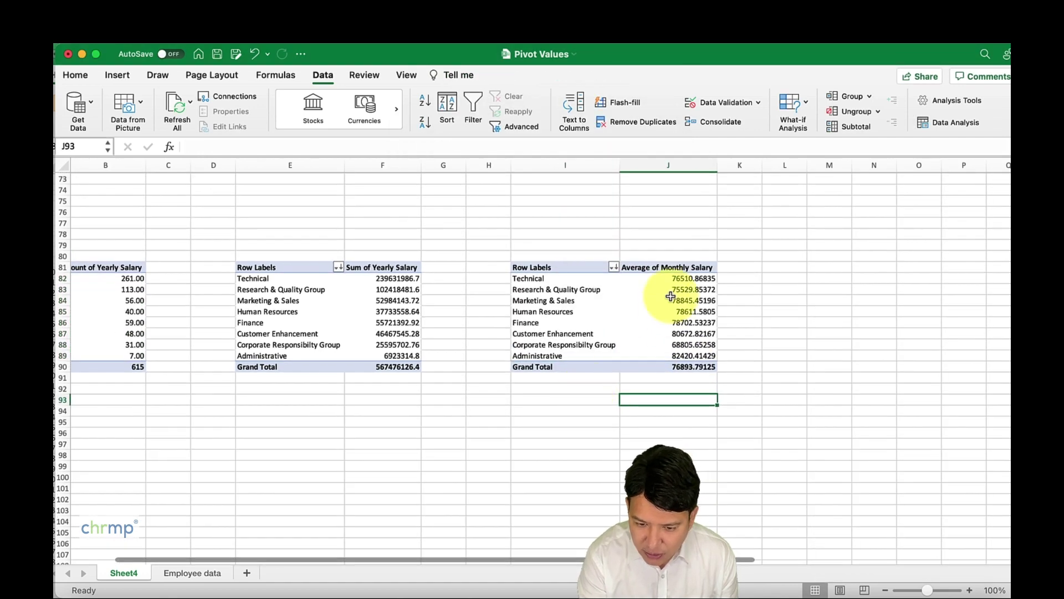
pyautogui.moveTo(669, 279); pyautogui.dragTo(673, 355)
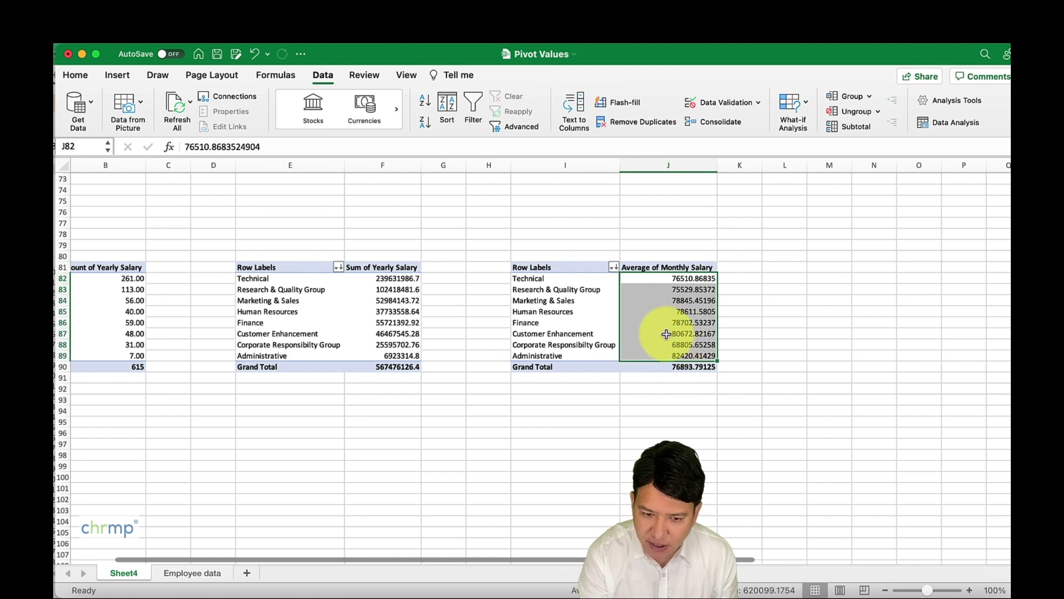
pyautogui.click(75, 76)
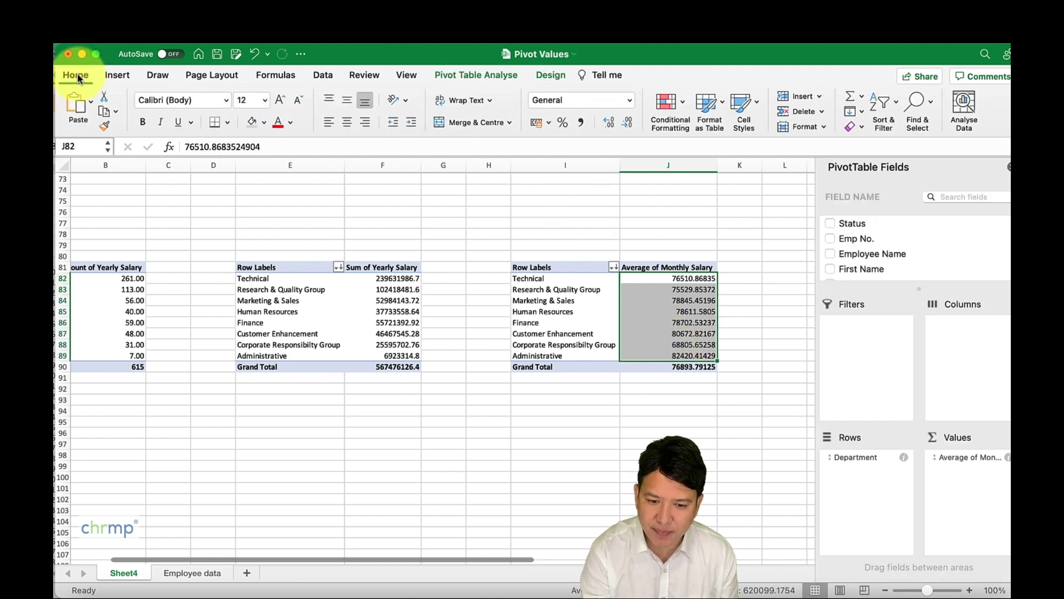
pyautogui.click(630, 100)
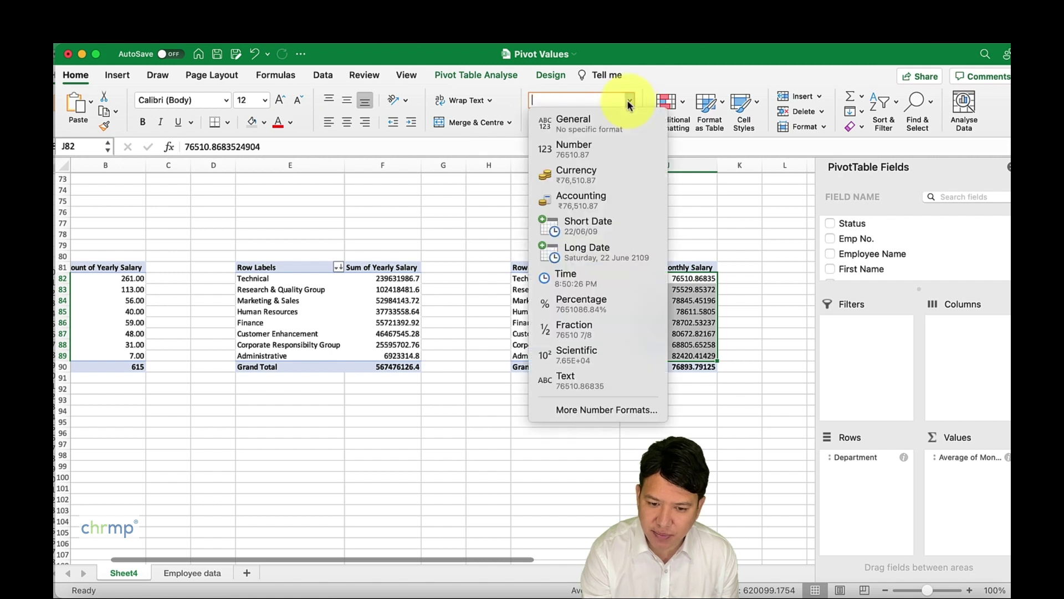
pyautogui.click(587, 150)
pyautogui.click(665, 432)
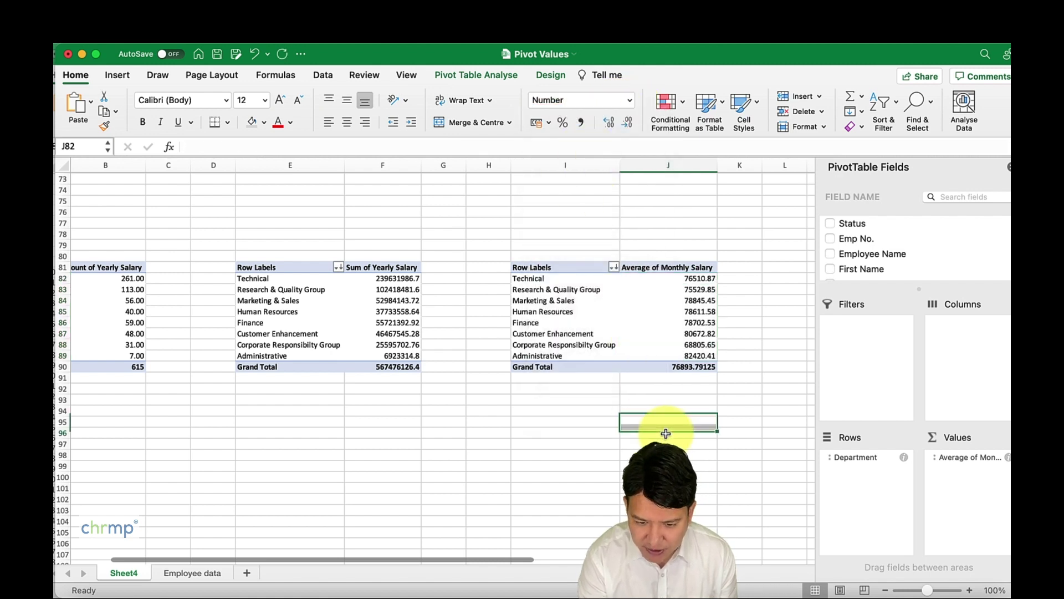
# Step: Format the grand total of the average monthly salary in J90 with the Number format
pyautogui.click(671, 368)
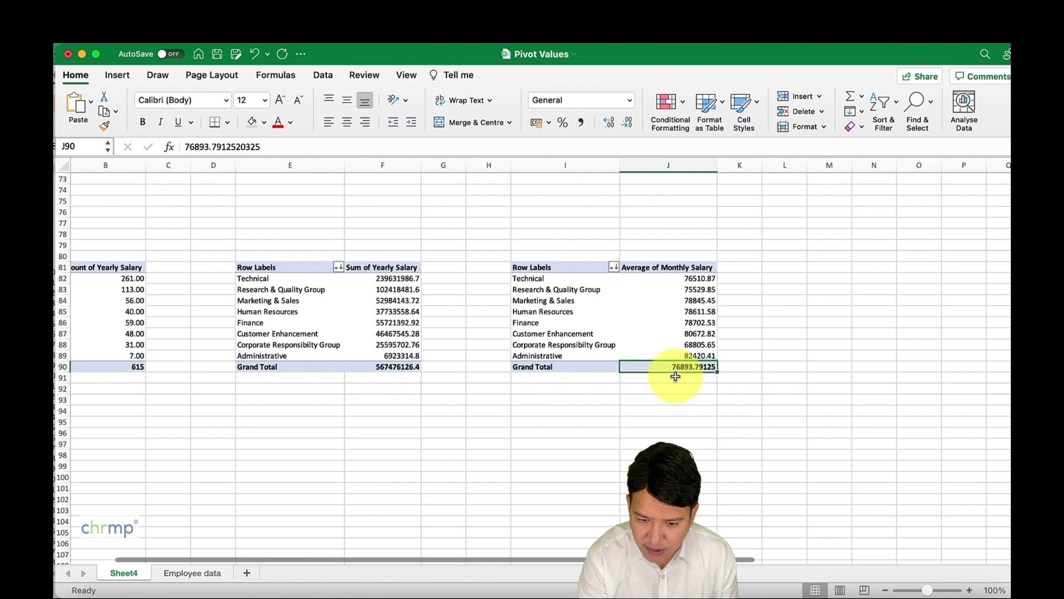
pyautogui.click(629, 105)
pyautogui.click(601, 148)
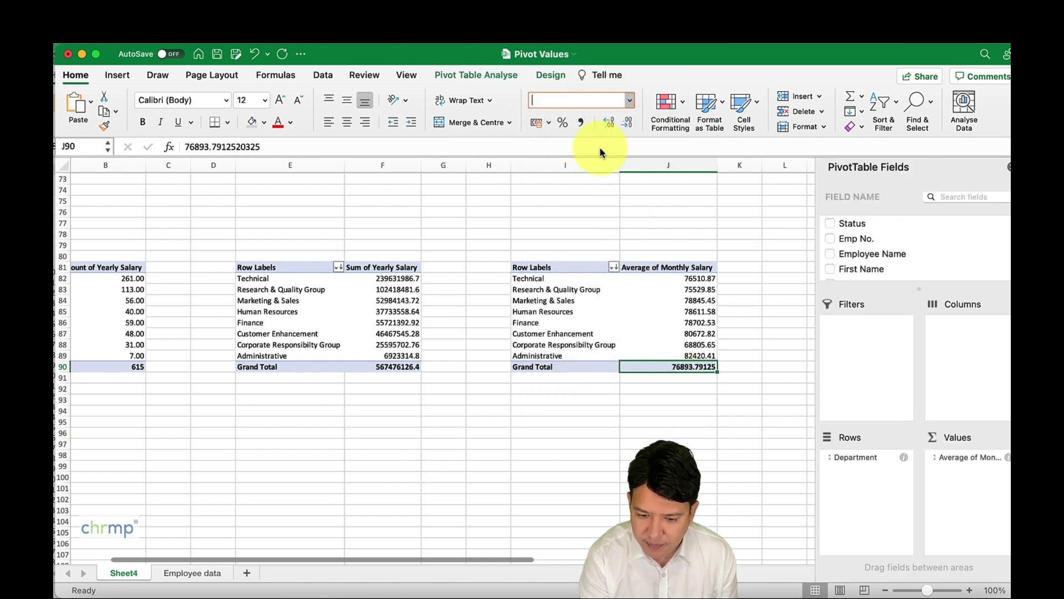
pyautogui.click(643, 453)
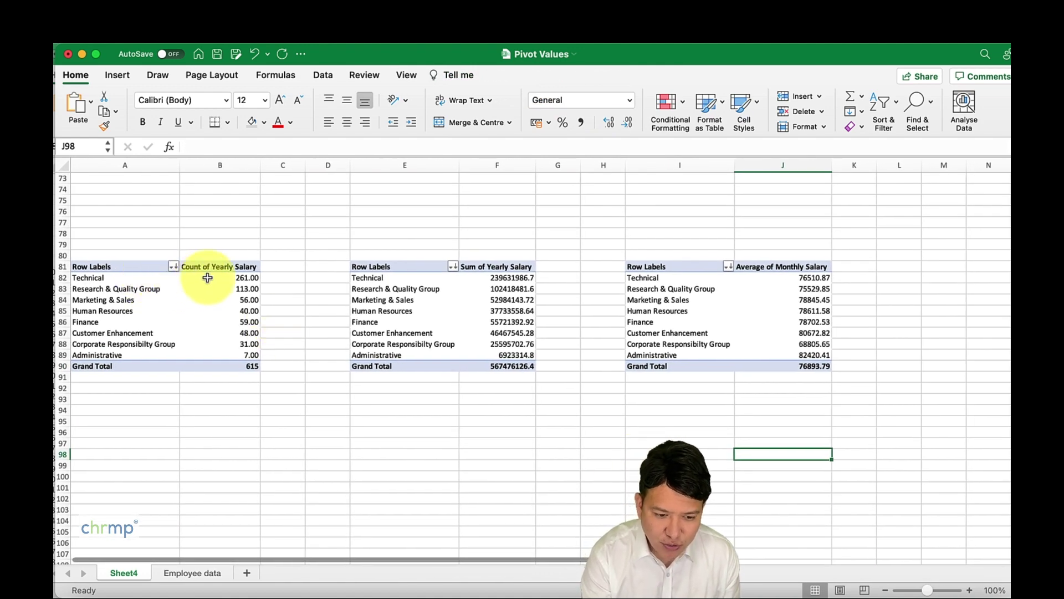
# Step: Reduce the departments' yearly salary counts in B82:B89 to zero decimal places
pyautogui.moveTo(210, 277); pyautogui.dragTo(220, 358)
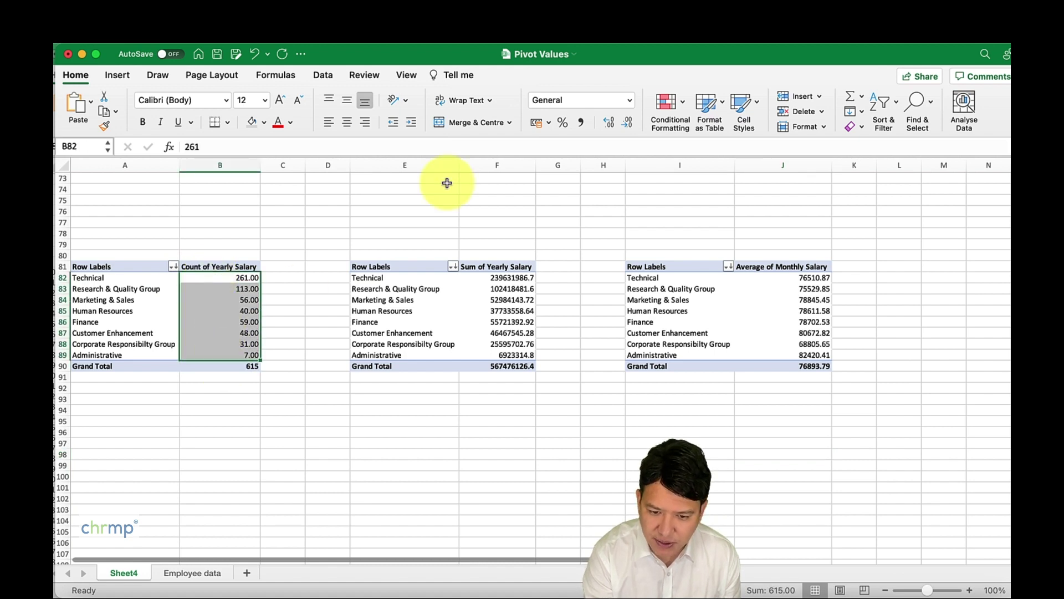
pyautogui.click(626, 123)
pyautogui.click(626, 123)
pyautogui.click(382, 474)
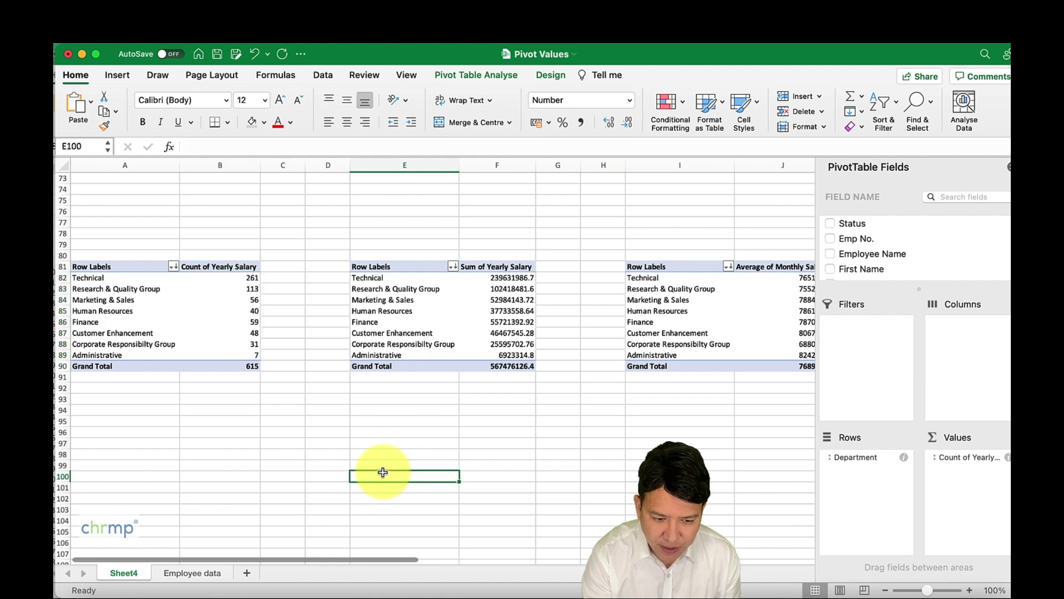
# Step: Review the Technical department's count of yearly salary, sum of yearly salary and average monthly salary across the three pivot tables
pyautogui.click(228, 279)
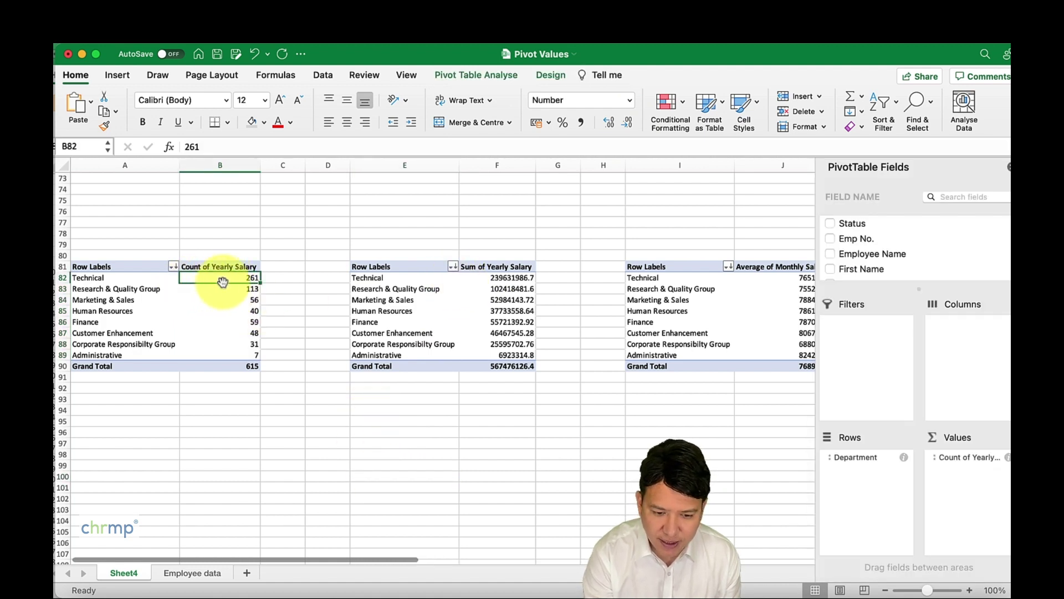
pyautogui.click(411, 281)
pyautogui.click(485, 281)
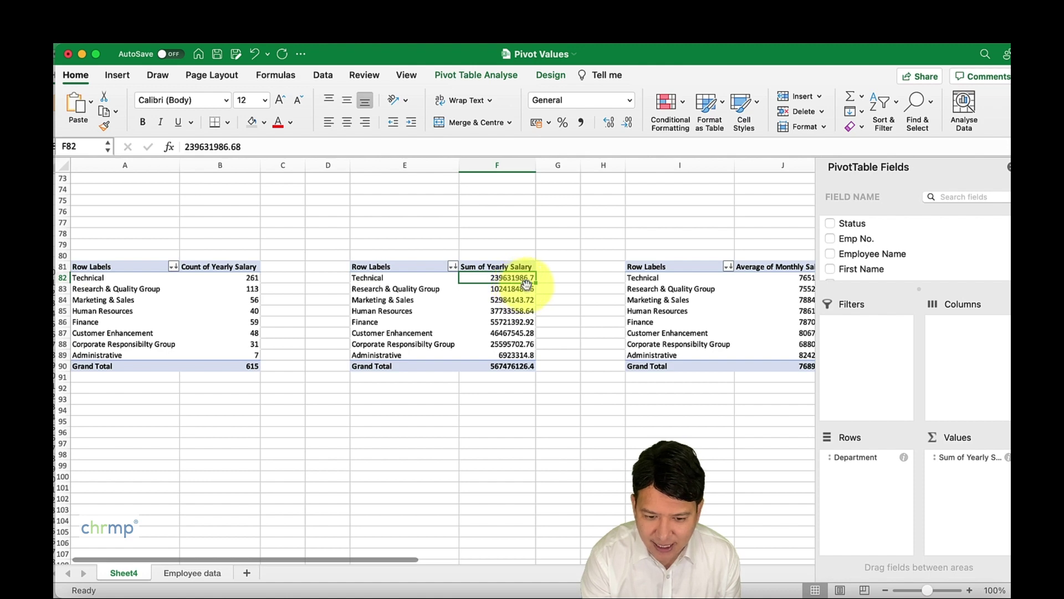
pyautogui.hscroll(3, 634, 280)
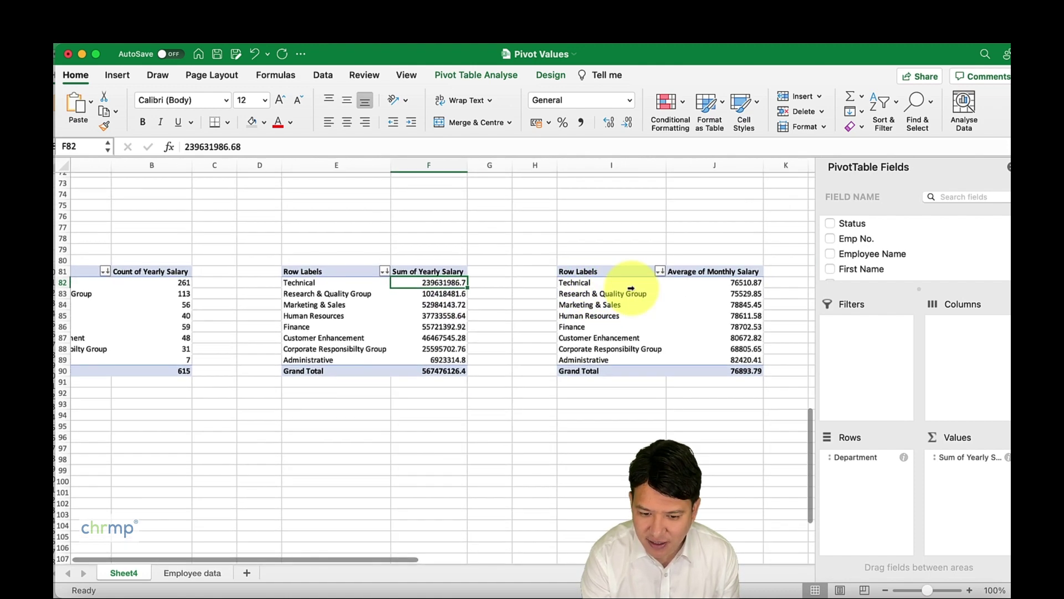
pyautogui.click(710, 282)
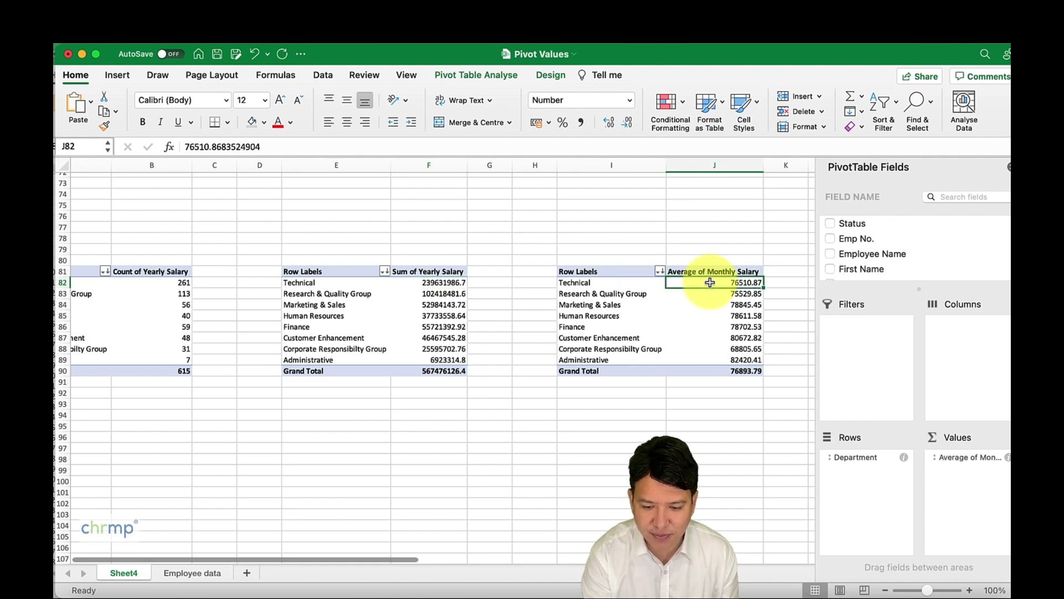
pyautogui.hscroll(-3, 495, 463)
pyautogui.scroll(3, 495, 463)
pyautogui.scroll(2, 496, 464)
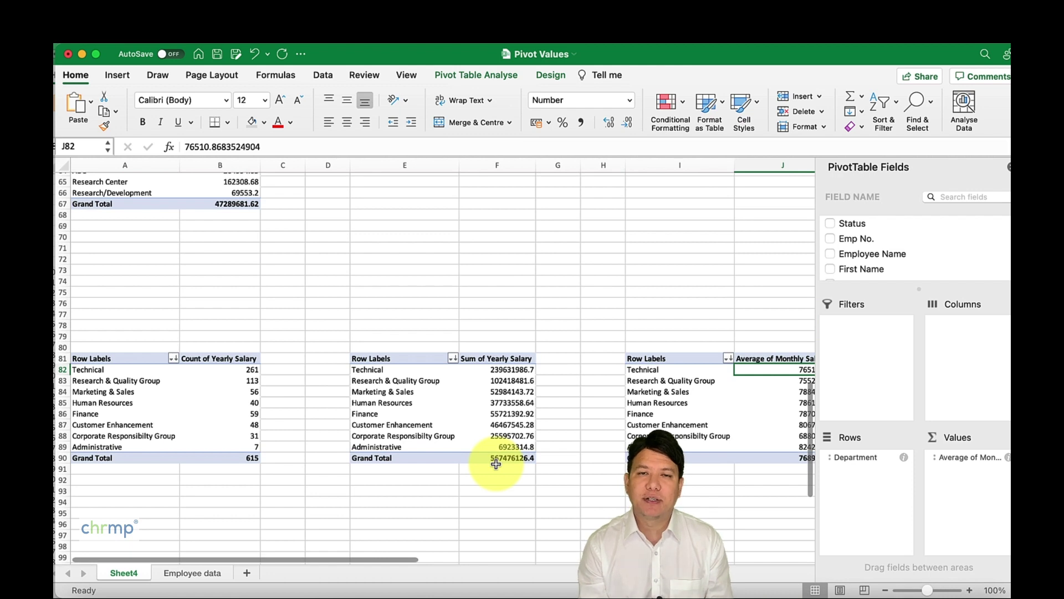